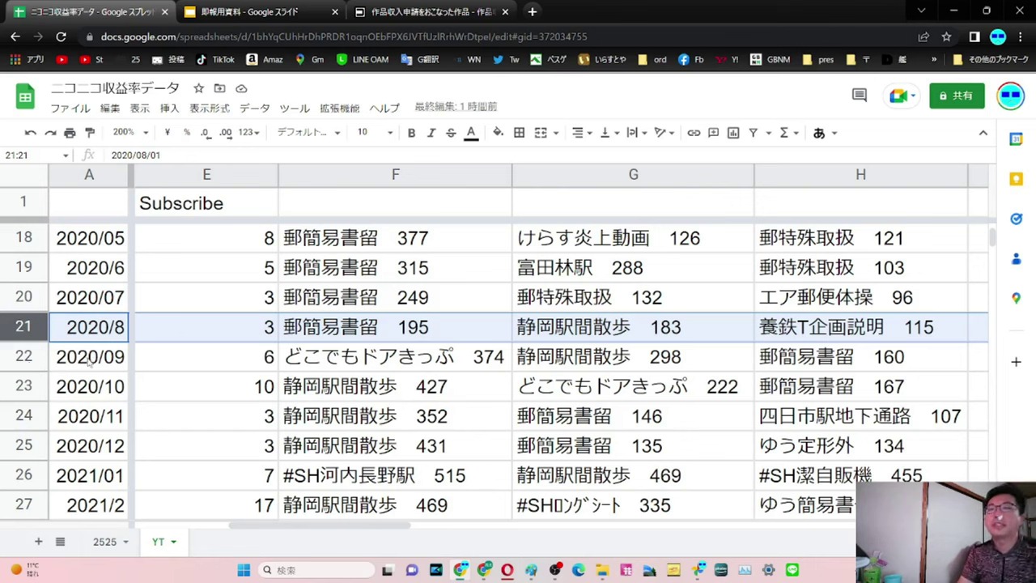
Examine the 2020/09 row's Upload, Watch, Time and Subscribe values in the YT sheet
{"action": "left_click", "coordinate": [22, 363]}
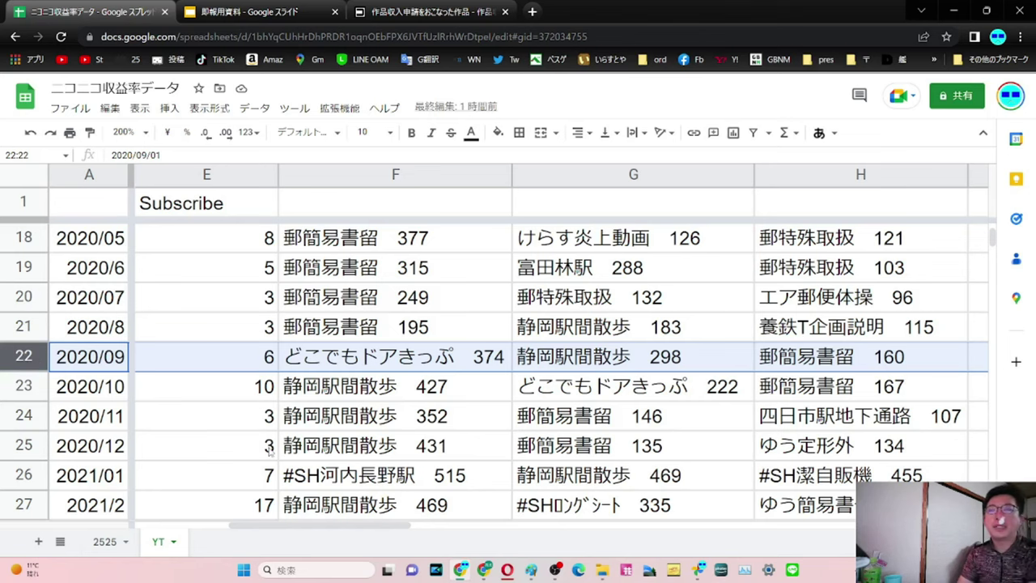
{"action": "key", "text": "Right"}
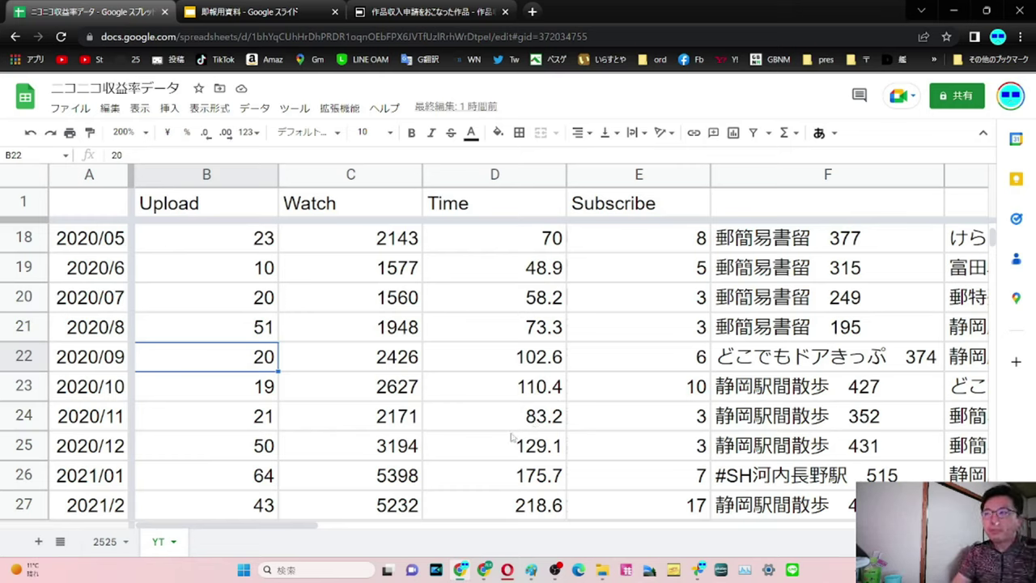
{"action": "left_click", "coordinate": [641, 363]}
{"action": "left_click", "coordinate": [20, 356]}
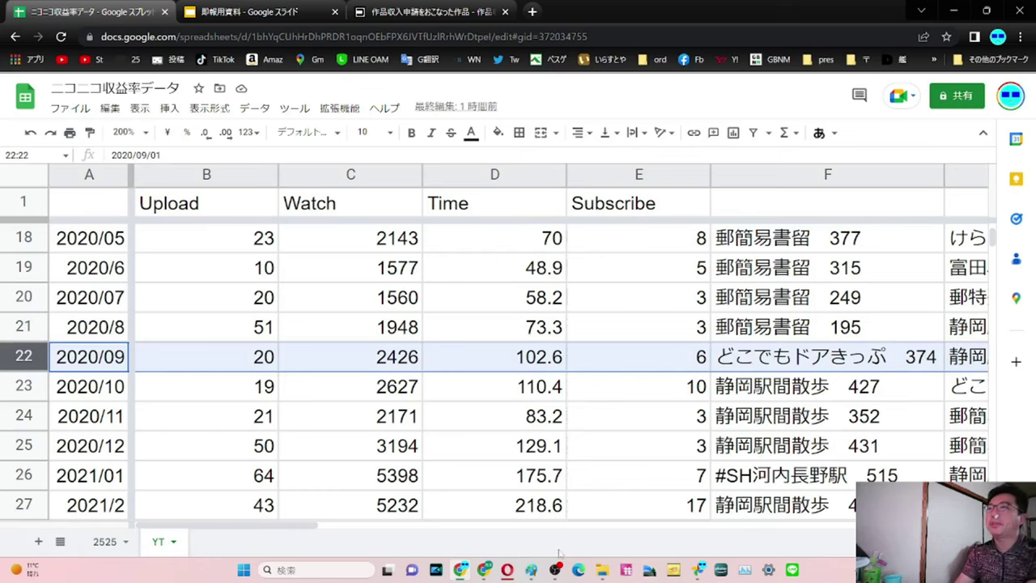
{"action": "left_click", "coordinate": [224, 518]}
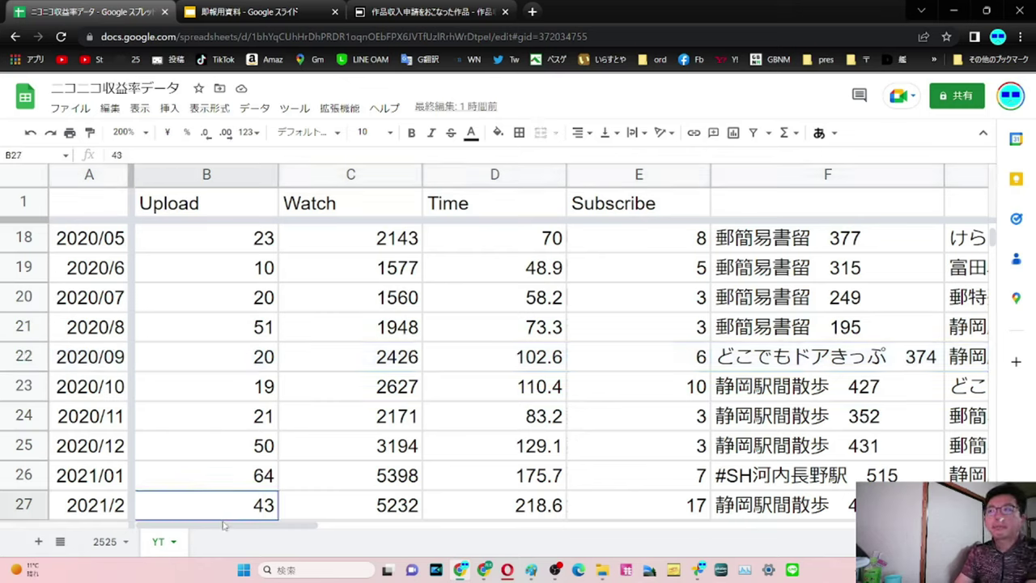
{"action": "left_click", "coordinate": [26, 360]}
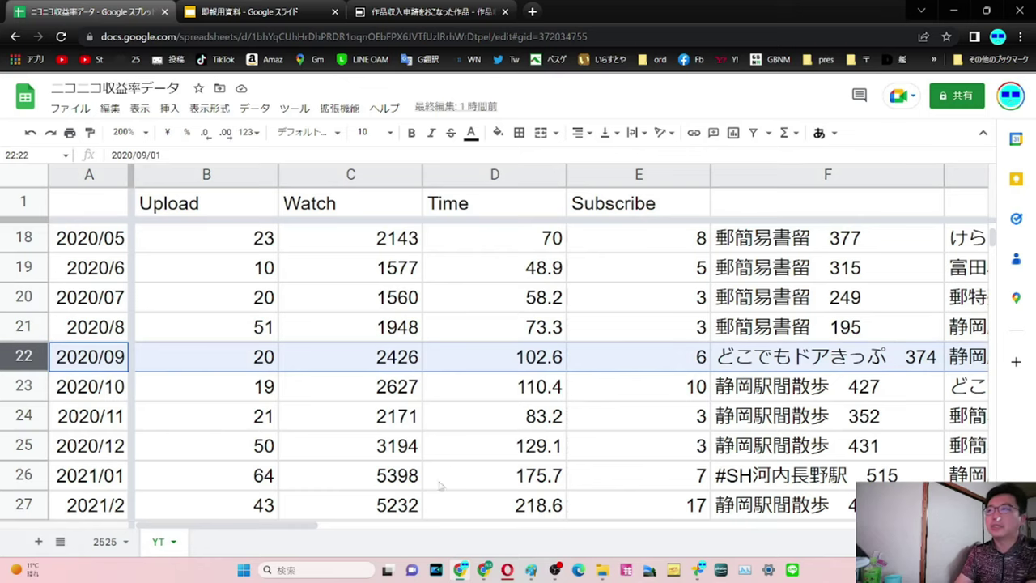
{"action": "mouse_move", "coordinate": [506, 563]}
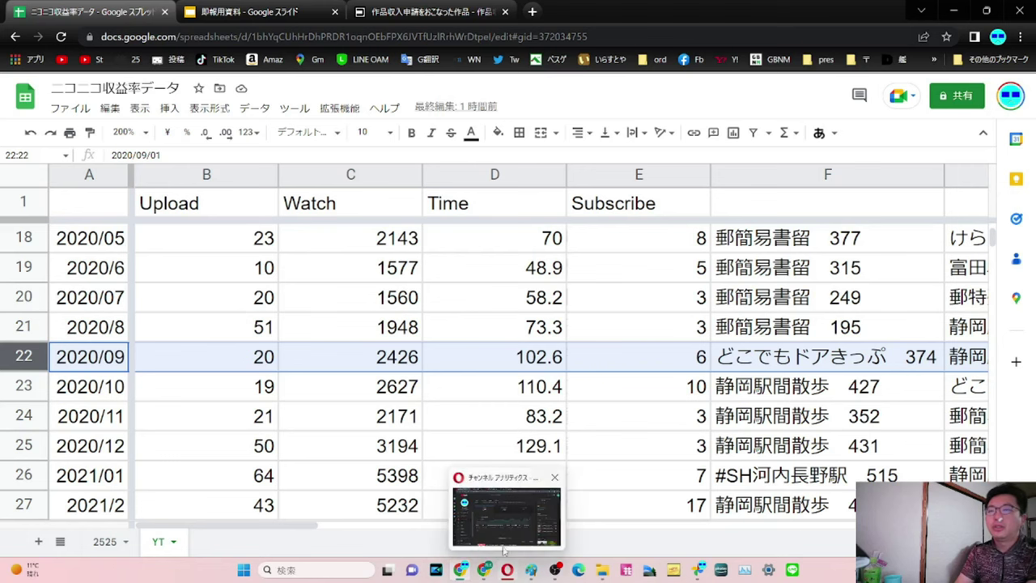
Compare the most-viewed videos for 2020/09 with those of the earlier 2020 months in columns F to H
{"action": "left_click_drag", "start_coordinate": [309, 526], "coordinate": [435, 531]}
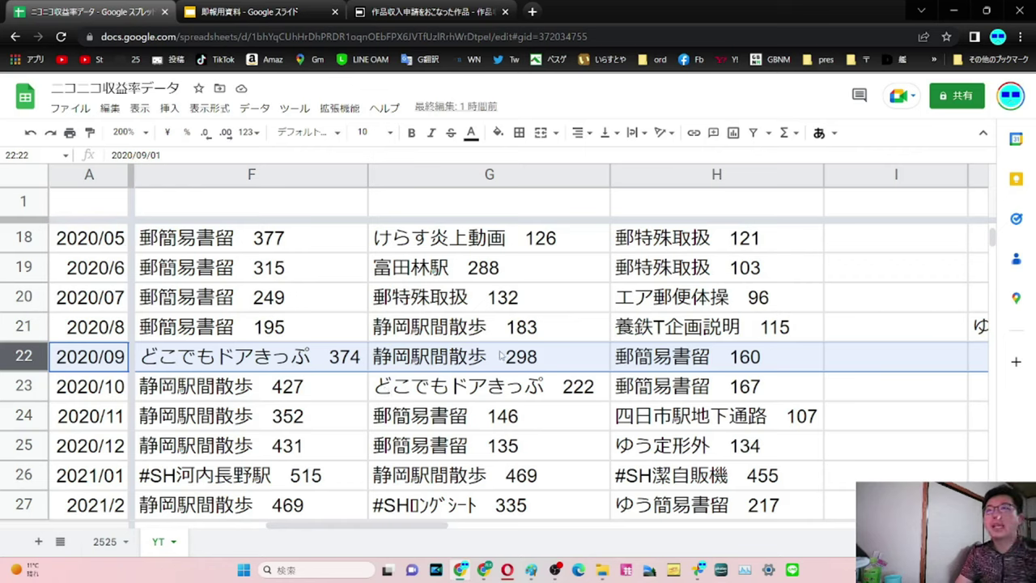
{"action": "mouse_move", "coordinate": [502, 356]}
{"action": "left_mouse_down"}
{"action": "mouse_move", "coordinate": [514, 335]}
{"action": "mouse_move", "coordinate": [503, 366]}
{"action": "left_mouse_up"}
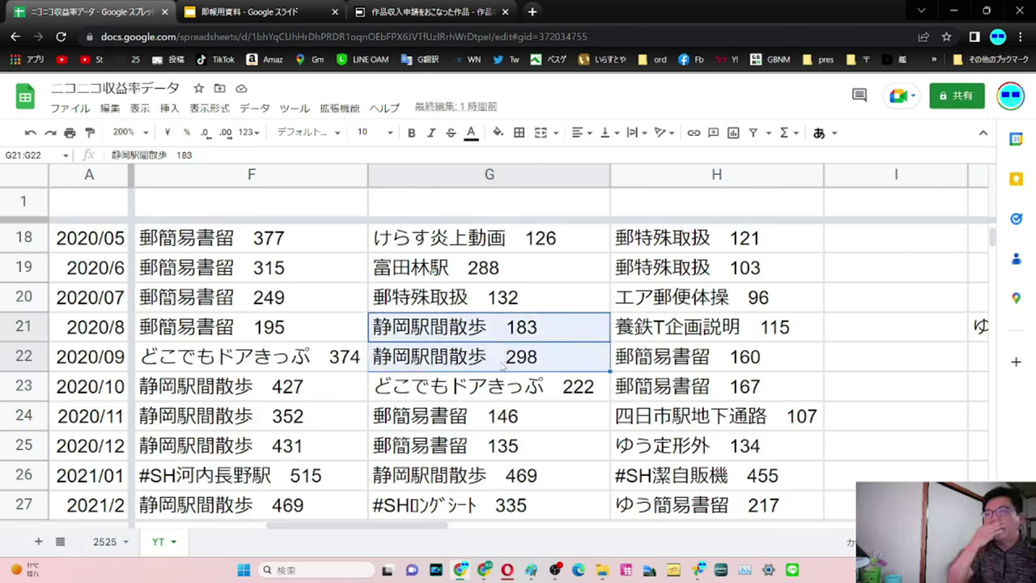
{"action": "left_click", "coordinate": [675, 364]}
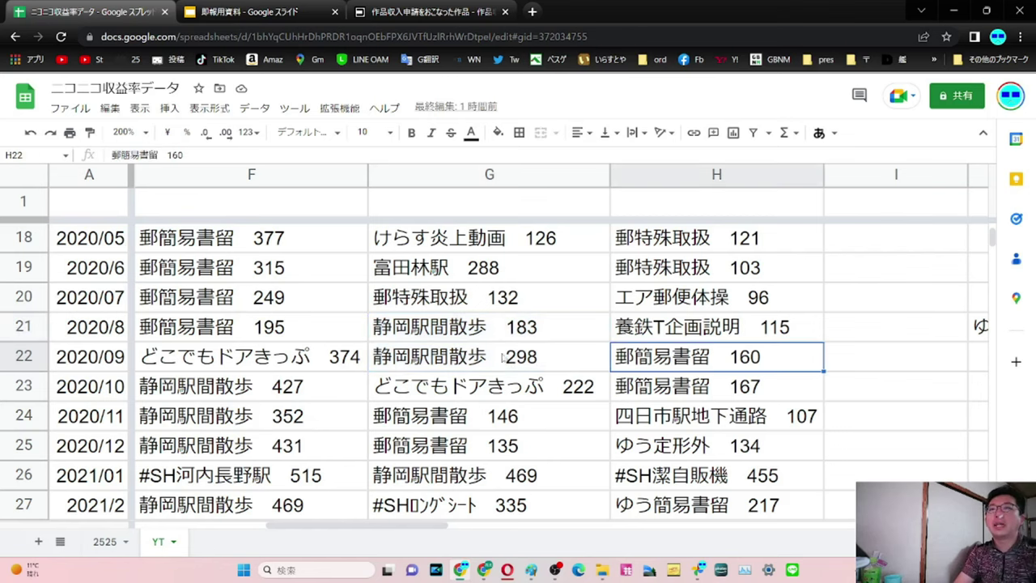
{"action": "left_click", "coordinate": [246, 332]}
{"action": "scroll", "coordinate": [246, 333], "scroll_direction": "up", "scroll_amount": 2}
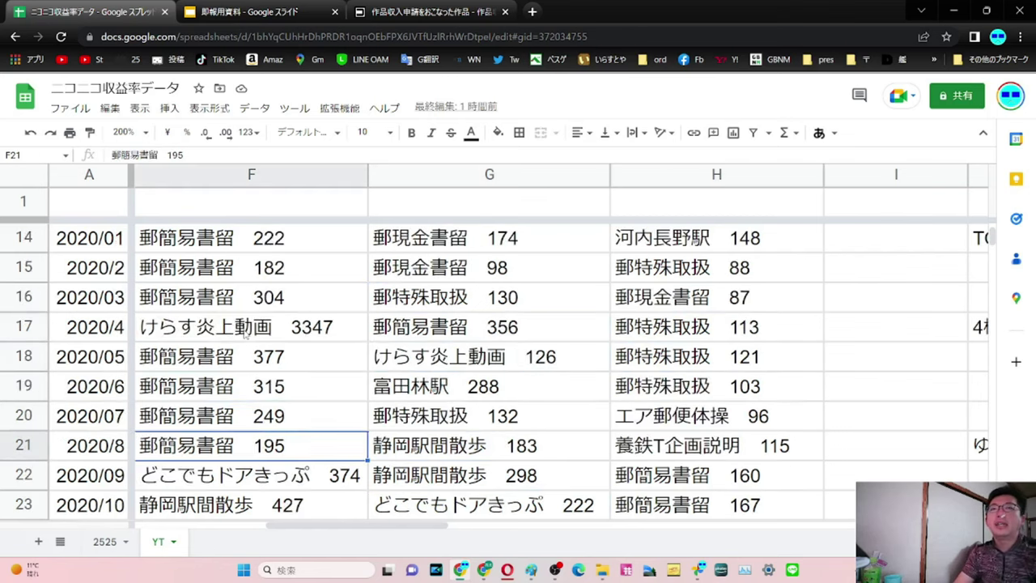
{"action": "left_click", "coordinate": [244, 334]}
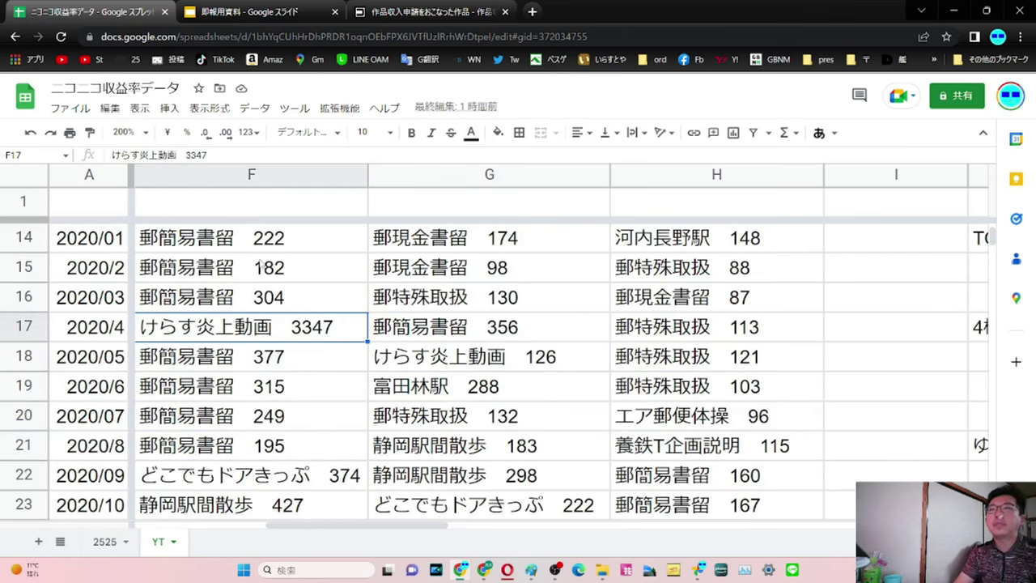
{"action": "scroll", "coordinate": [218, 368], "scroll_direction": "down", "scroll_amount": 1}
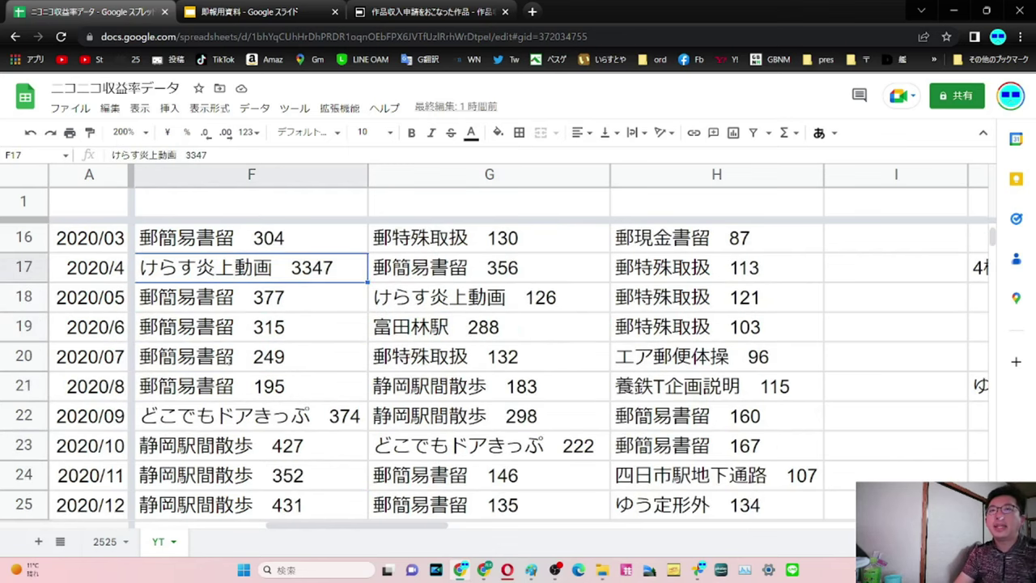
{"action": "scroll", "coordinate": [203, 375], "scroll_direction": "up", "scroll_amount": 3}
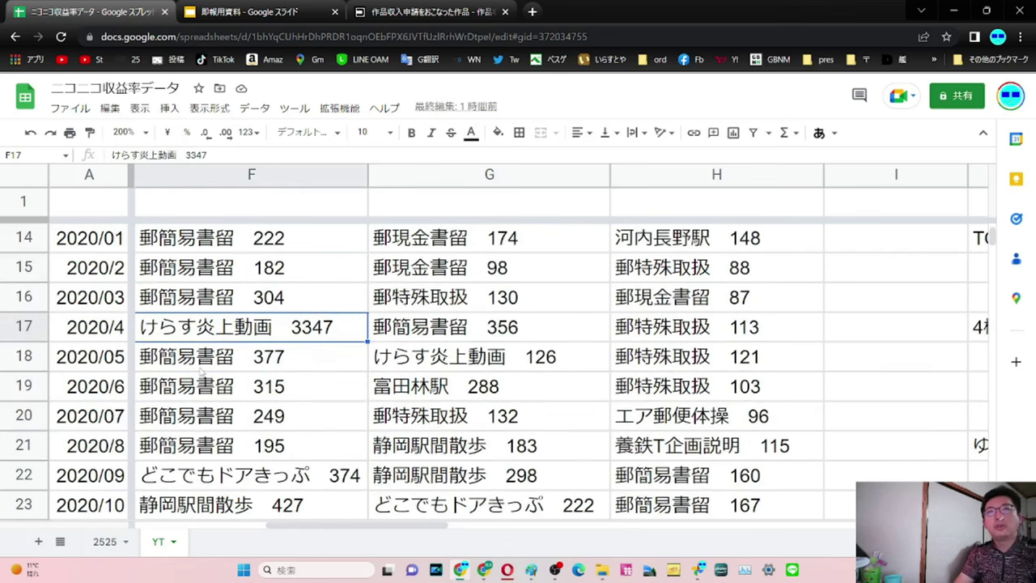
{"action": "scroll", "coordinate": [201, 371], "scroll_direction": "down", "scroll_amount": 3}
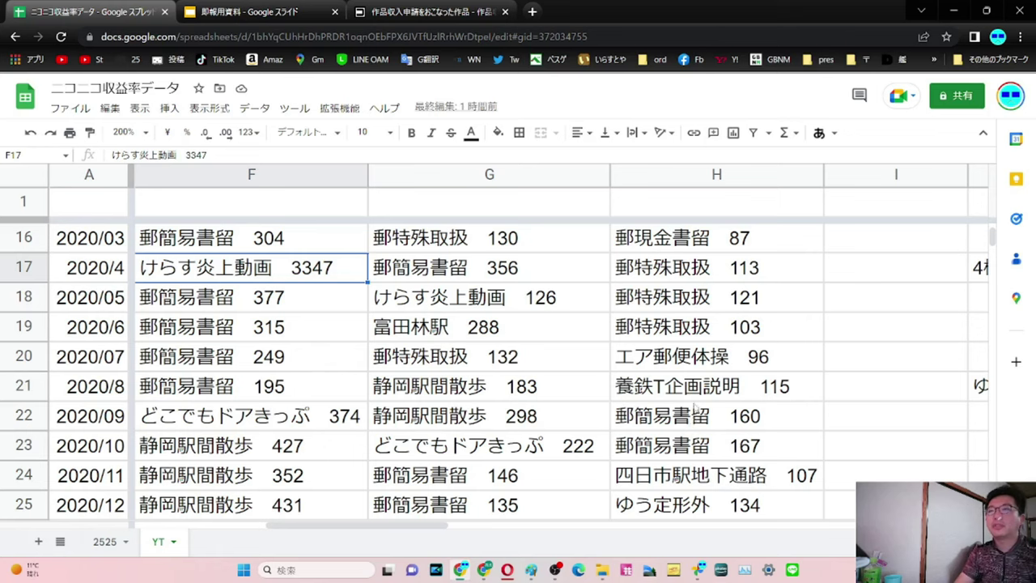
{"action": "left_click", "coordinate": [686, 420]}
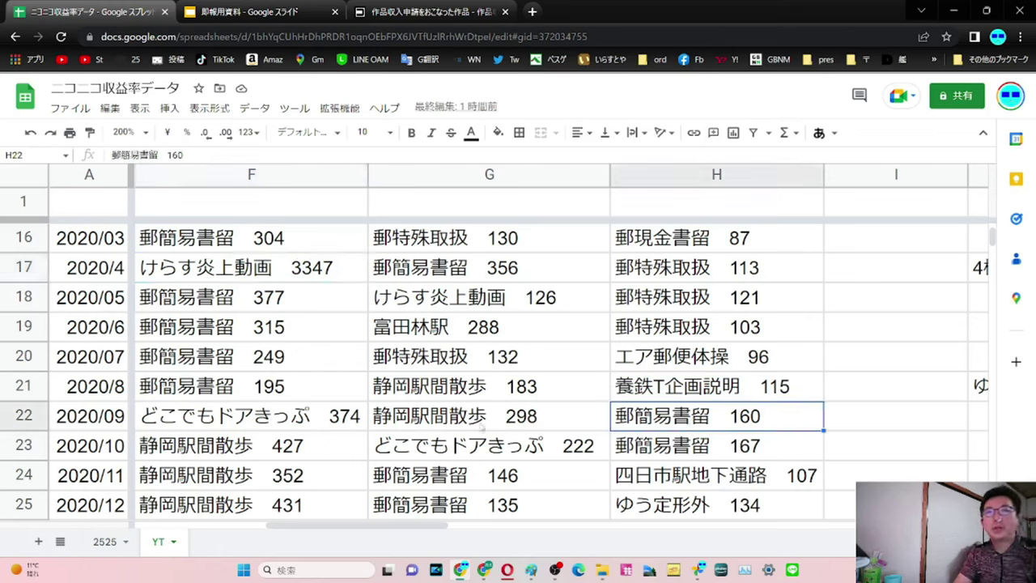
Switch to YouTube Studio in Opera and set the channel analytics period to 2020/09/01–2020/09/30
{"action": "left_click", "coordinate": [508, 570]}
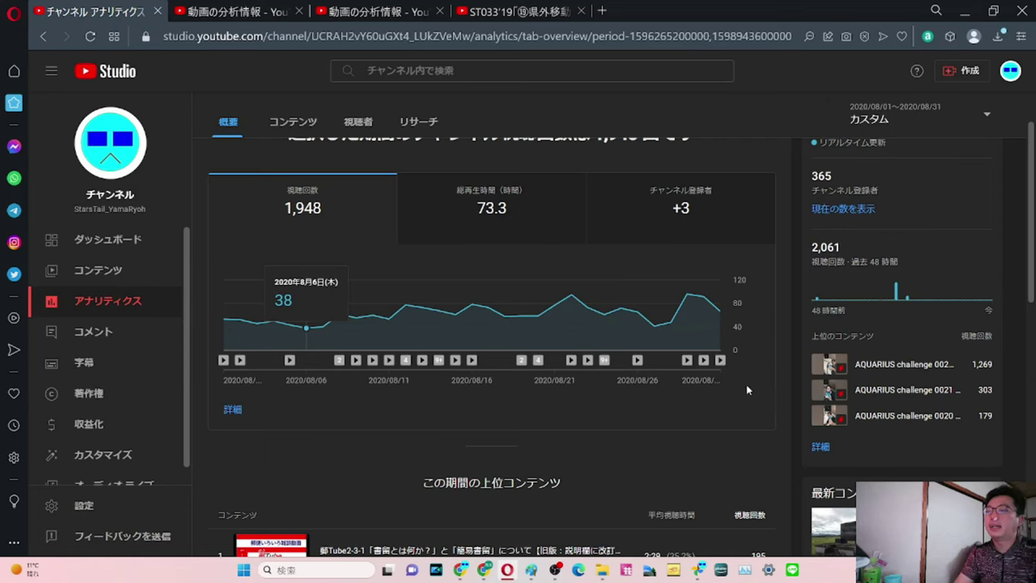
{"action": "left_click", "coordinate": [890, 118]}
{"action": "left_click", "coordinate": [890, 270]}
{"action": "scroll", "coordinate": [892, 276], "scroll_direction": "down", "scroll_amount": 1}
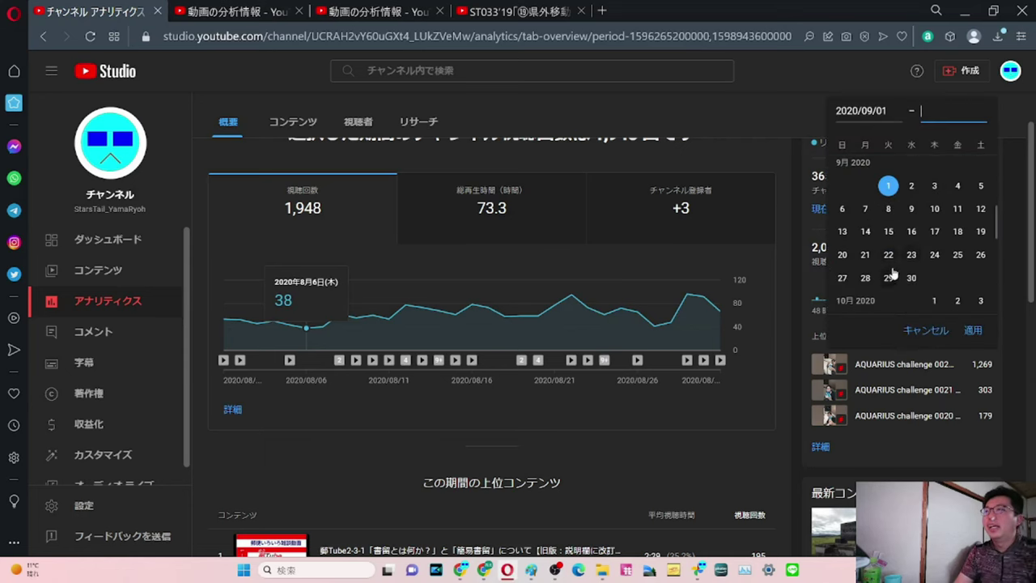
{"action": "left_click", "coordinate": [910, 289]}
{"action": "left_click", "coordinate": [971, 331]}
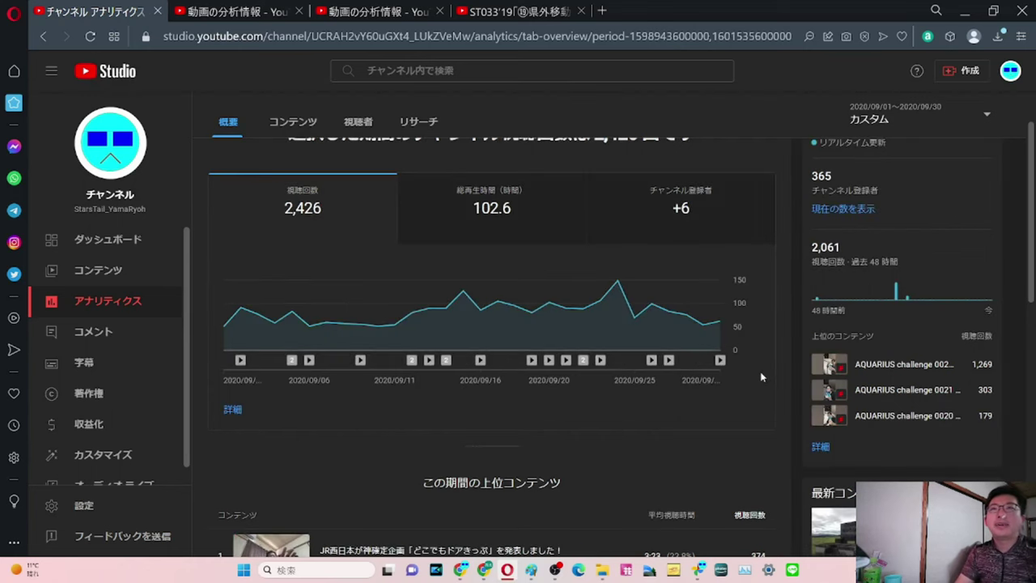
Open the analytics of the 2020/09/05 video ST035'10「駅前散歩、養老駅」 in a new tab and close the three older video tabs
{"action": "mouse_move", "coordinate": [241, 362]}
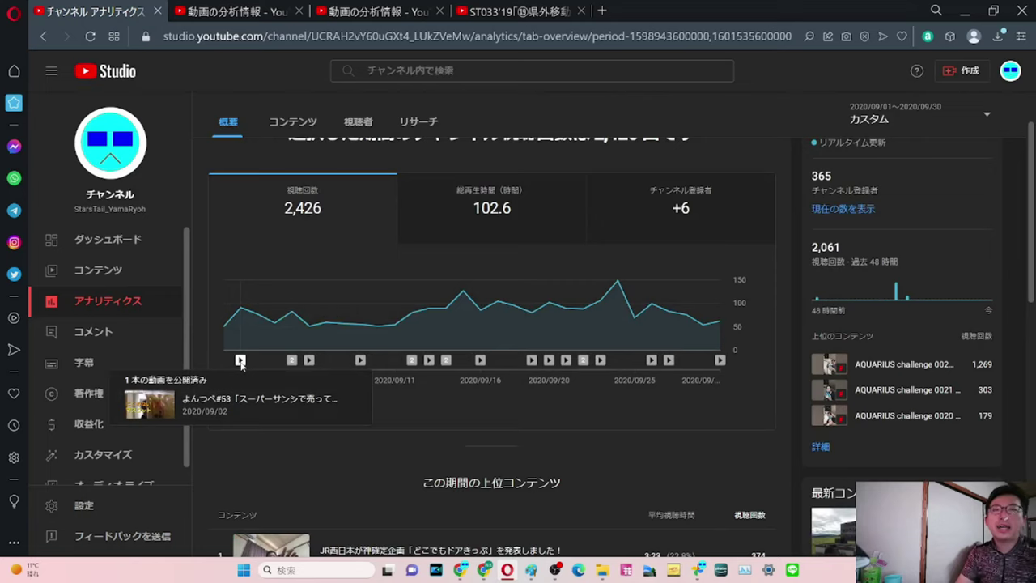
{"action": "mouse_move", "coordinate": [293, 360]}
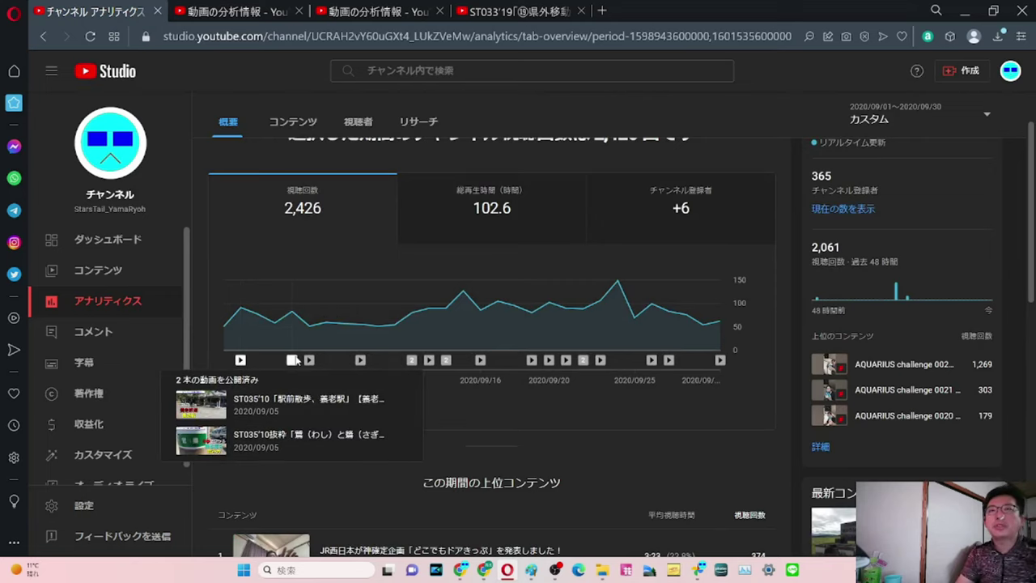
{"action": "middle_click", "coordinate": [272, 404]}
{"action": "left_click", "coordinate": [243, 11]}
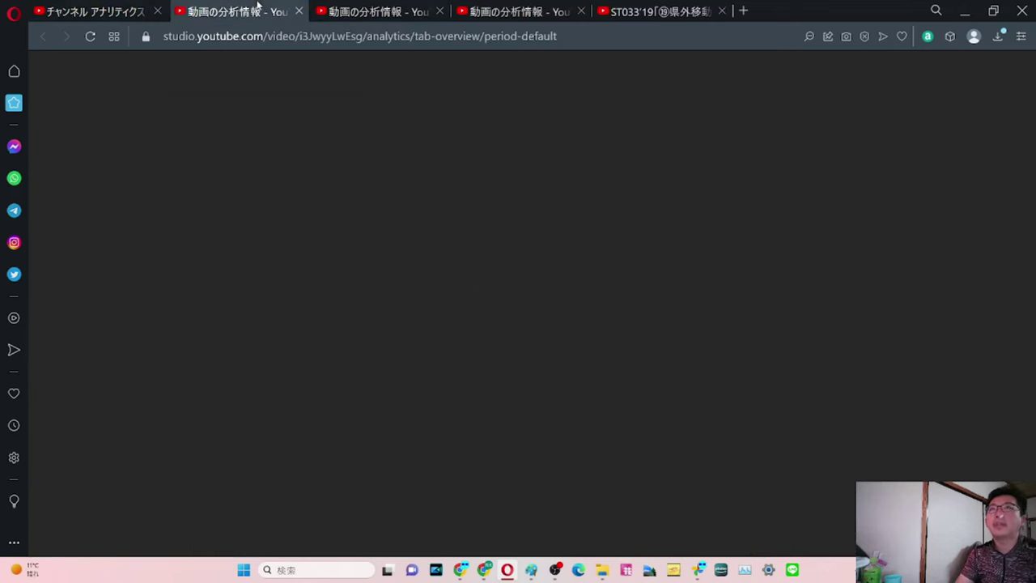
{"action": "left_click", "coordinate": [439, 10]}
{"action": "left_click", "coordinate": [440, 11]}
{"action": "left_click", "coordinate": [440, 10]}
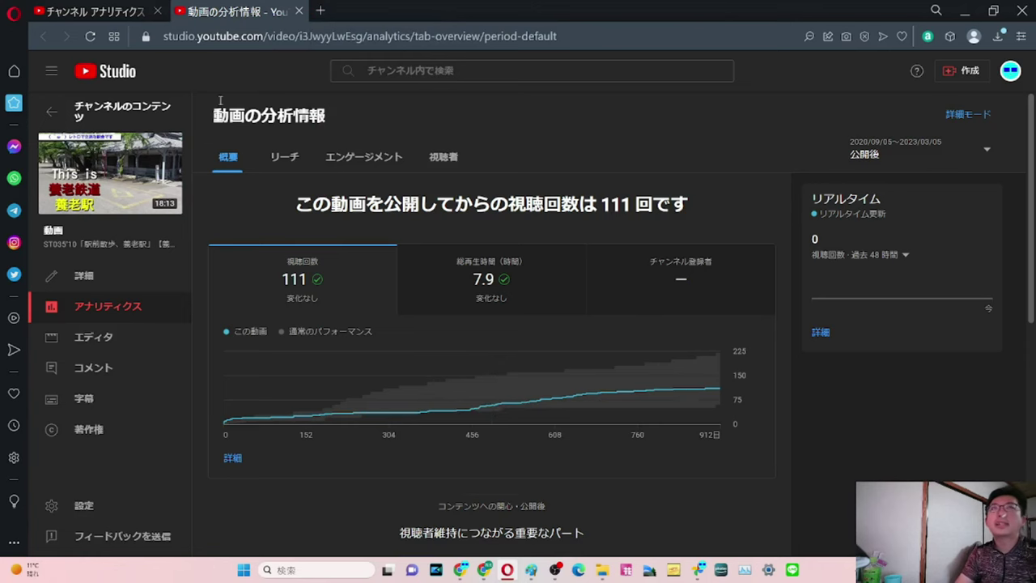
From the channel analytics, open the 2020/09/05 excerpt video ST035'10抜粋 in a new tab and inspect its views graph
{"action": "left_click", "coordinate": [127, 7]}
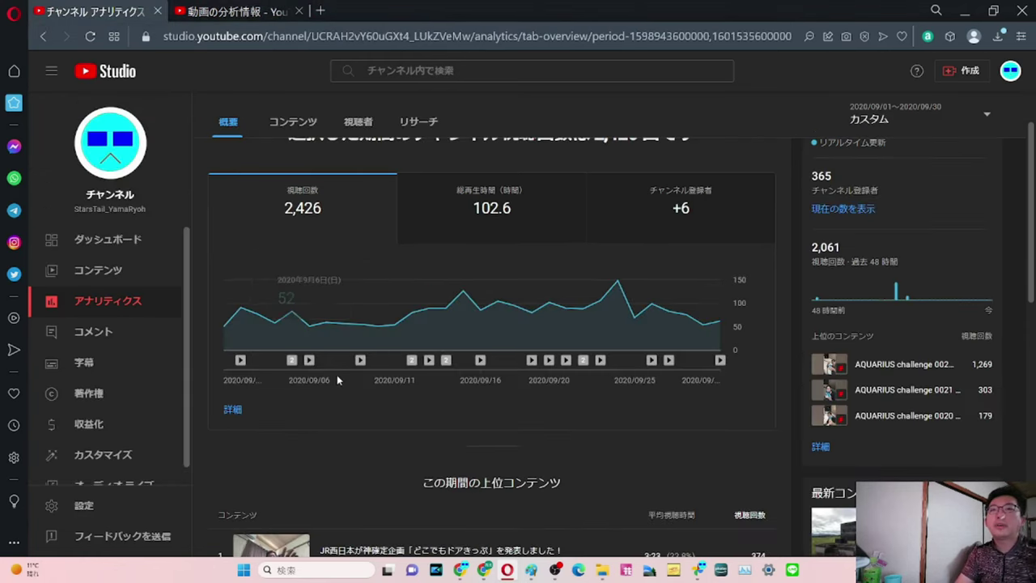
{"action": "scroll", "coordinate": [337, 375], "scroll_direction": "down", "scroll_amount": 2}
{"action": "scroll", "coordinate": [337, 373], "scroll_direction": "up", "scroll_amount": 1}
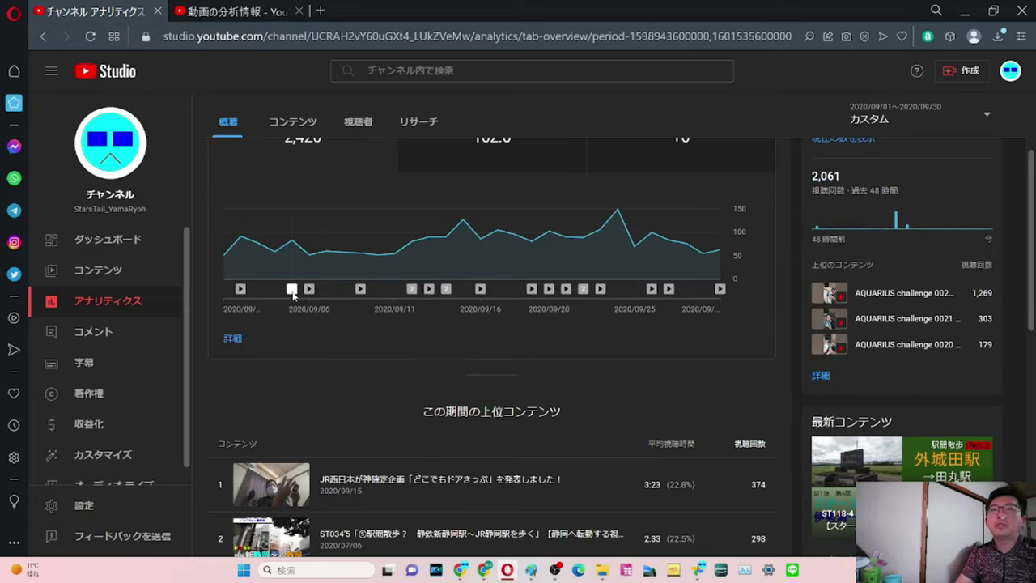
{"action": "mouse_move", "coordinate": [293, 293]}
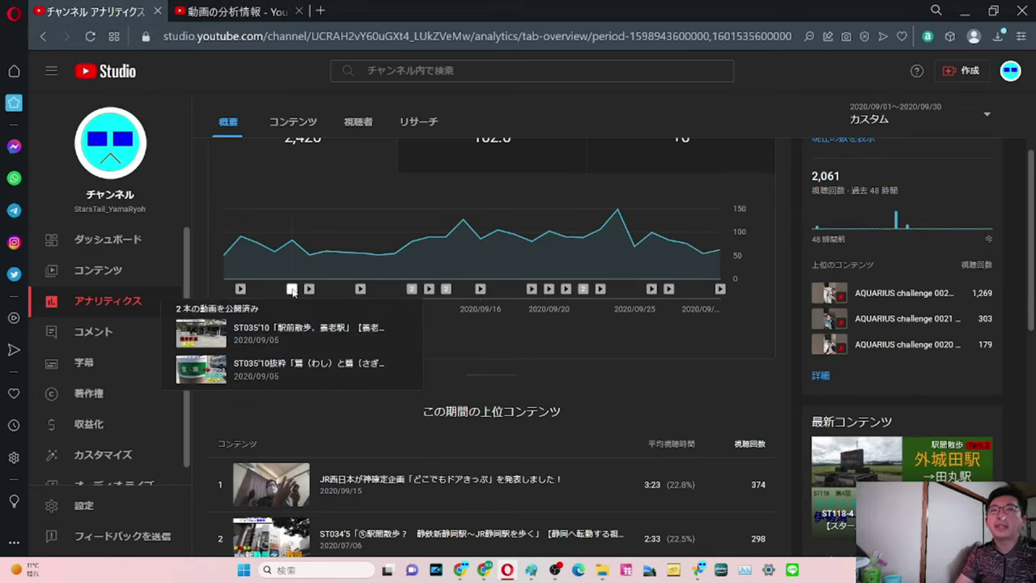
{"action": "middle_click", "coordinate": [283, 365]}
{"action": "left_click", "coordinate": [376, 6]}
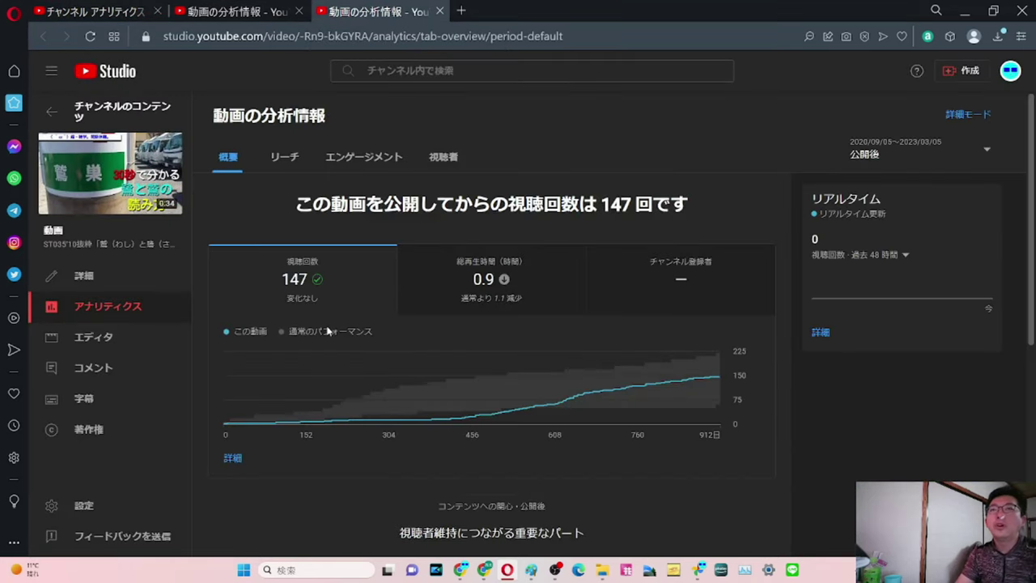
{"action": "mouse_move", "coordinate": [555, 405]}
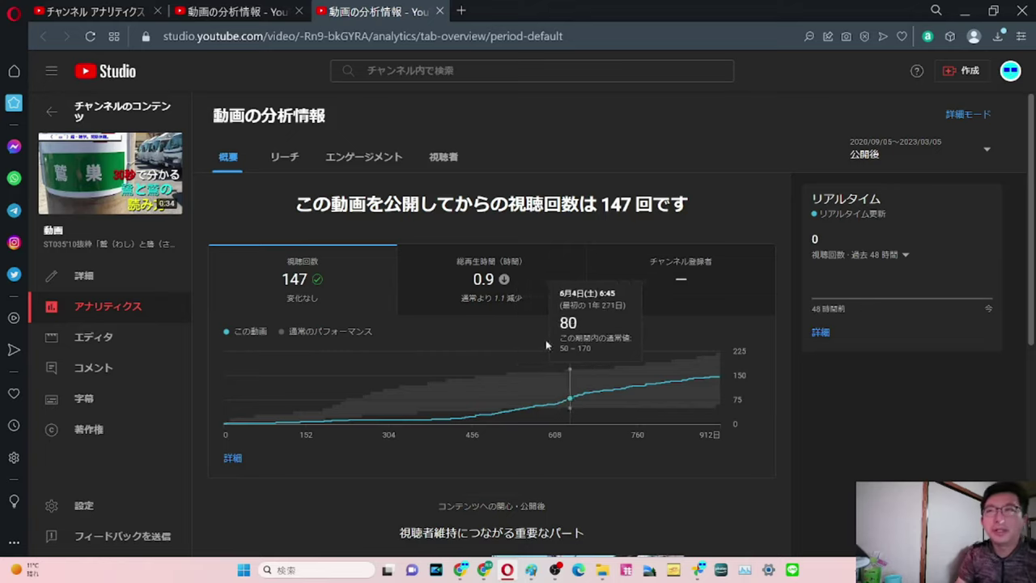
Close both video analytics tabs and open the analytics of the ゆうTube21 video published 2020/09/12 in a new tab
{"action": "left_click", "coordinate": [439, 12]}
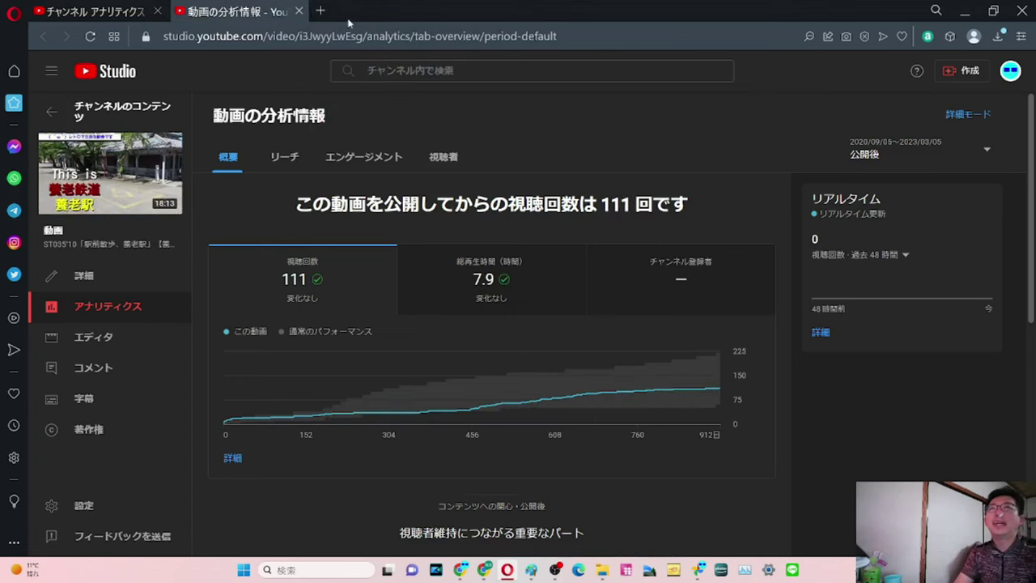
{"action": "left_click", "coordinate": [298, 11]}
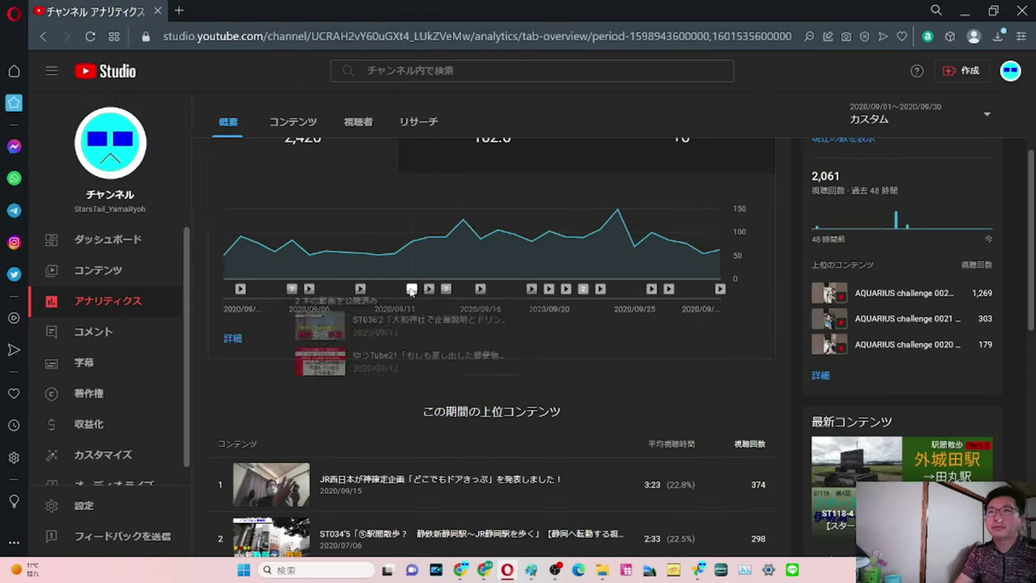
{"action": "mouse_move", "coordinate": [412, 294]}
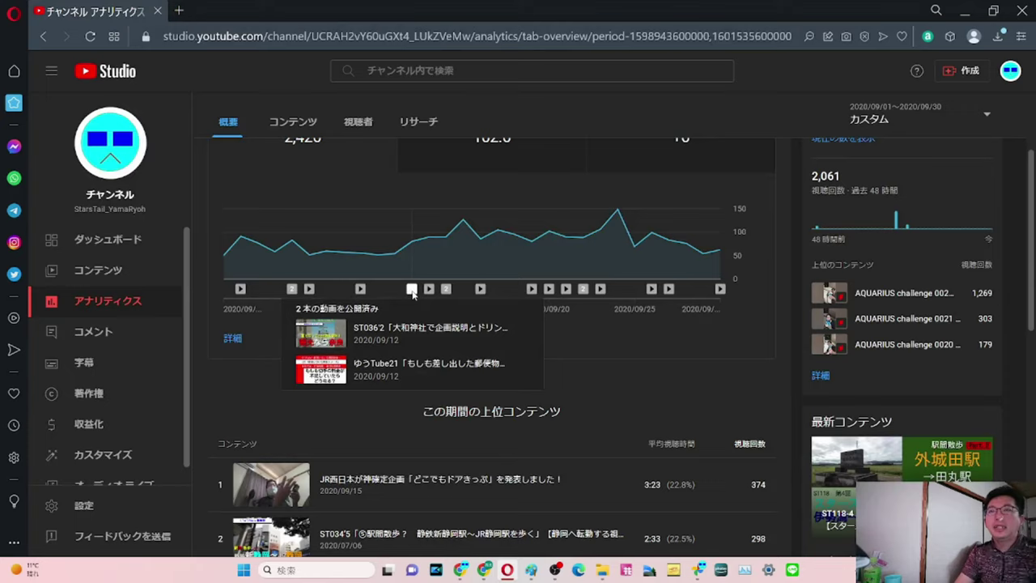
{"action": "mouse_move", "coordinate": [359, 289]}
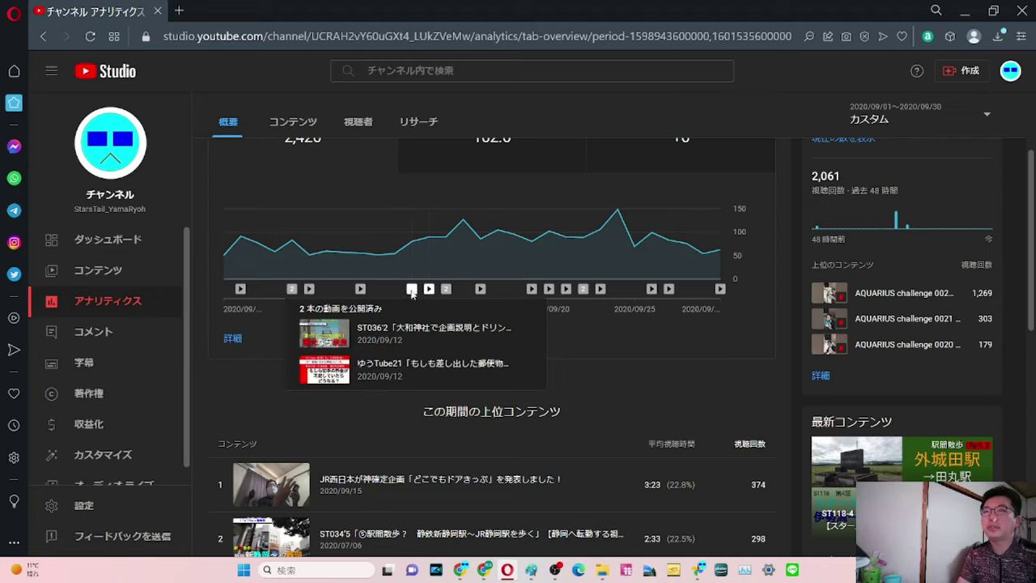
{"action": "left_click", "coordinate": [413, 362], "text": "ctrl"}
{"action": "left_click", "coordinate": [280, 7]}
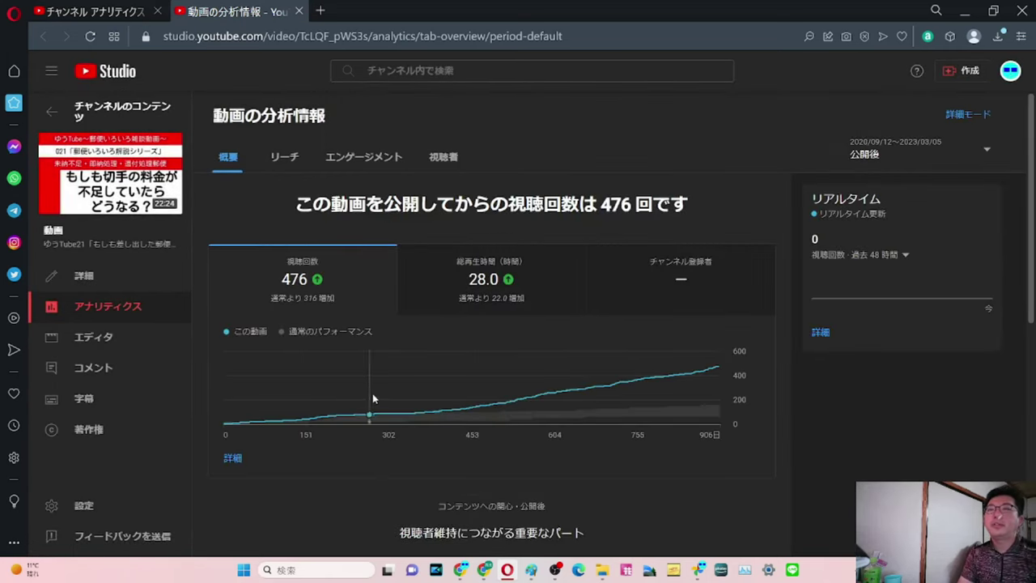
Inspect the ゆうTube21 video's views graph and its realtime view details, and return to the video's analytics overview
{"action": "mouse_move", "coordinate": [494, 374]}
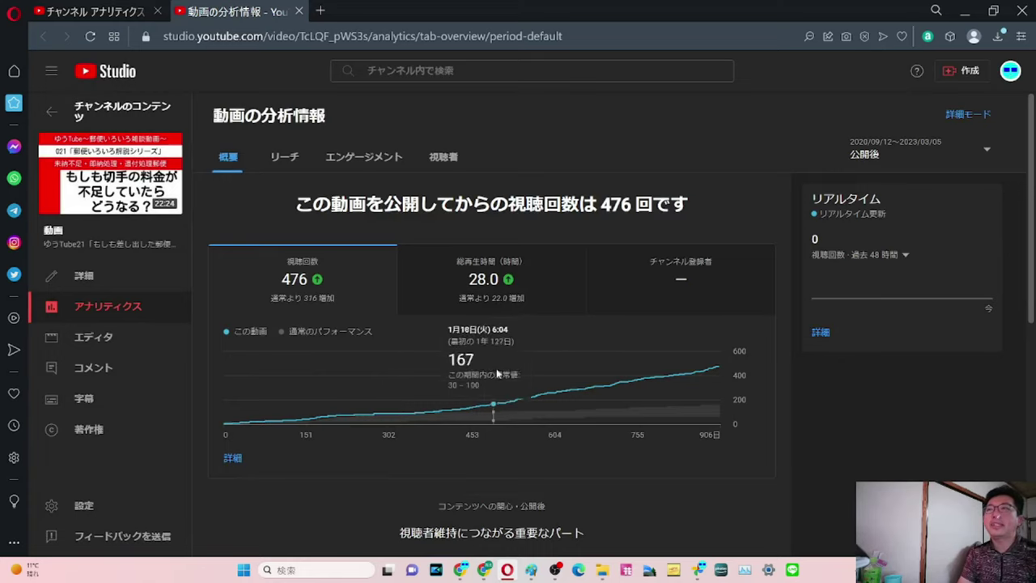
{"action": "left_click", "coordinate": [826, 336]}
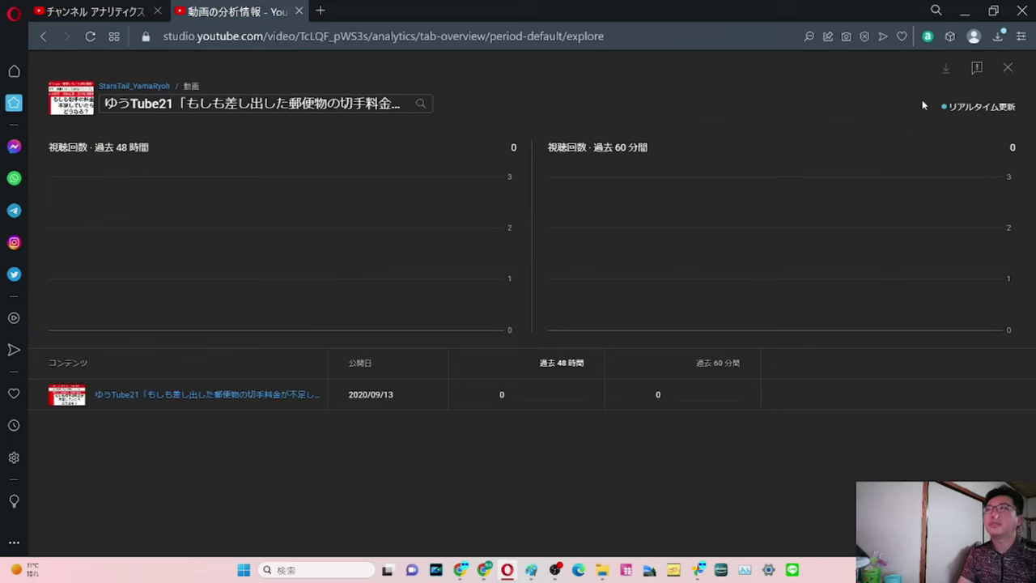
{"action": "left_click", "coordinate": [1007, 68]}
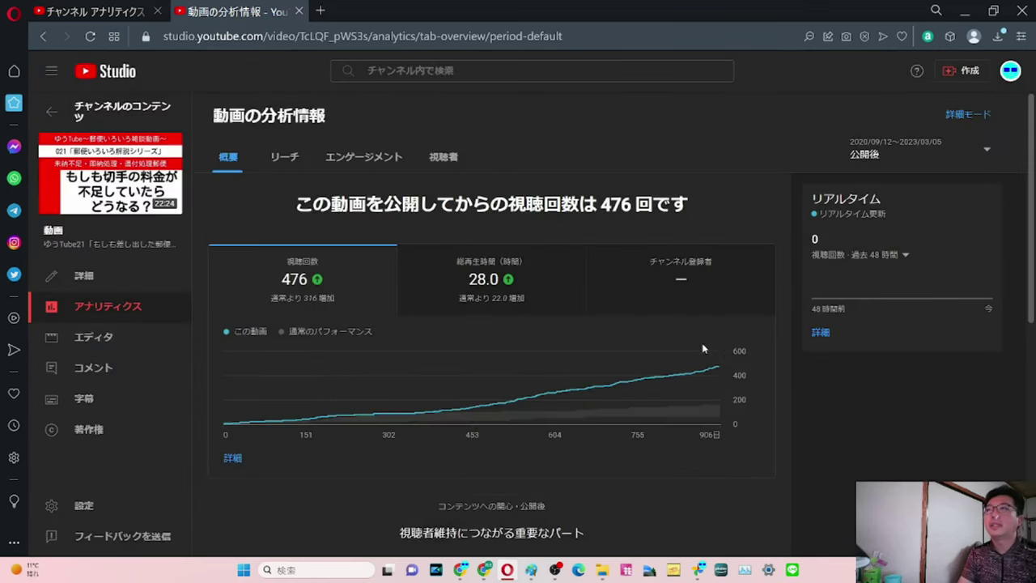
Return to the channel analytics and examine the top content ranking for September 2020, ending at the channel's views graph
{"action": "key", "text": "ctrl+Tab"}
{"action": "scroll", "coordinate": [466, 412], "scroll_direction": "up", "scroll_amount": 1}
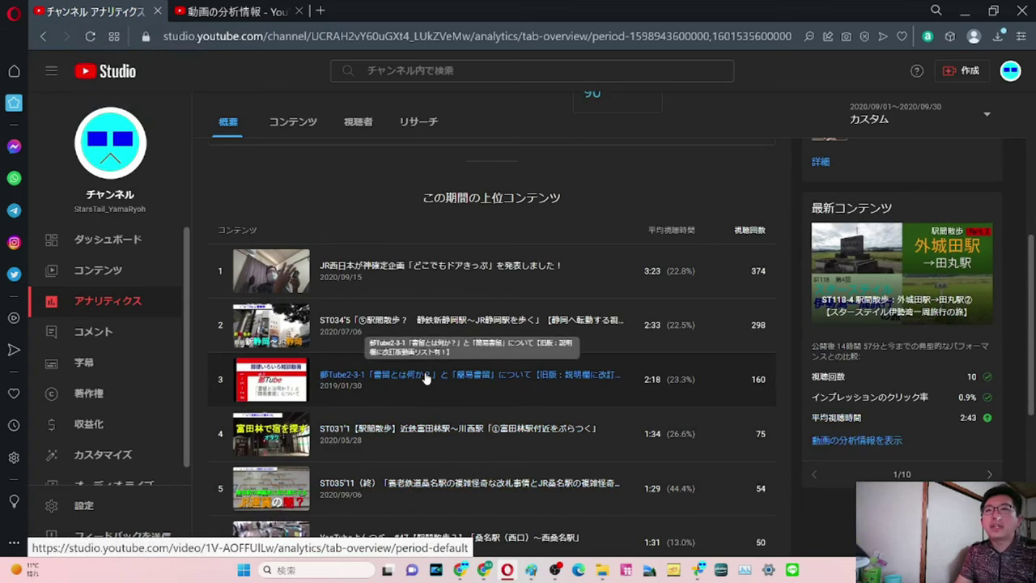
{"action": "scroll", "coordinate": [426, 379], "scroll_direction": "down", "scroll_amount": 1}
{"action": "scroll", "coordinate": [427, 379], "scroll_direction": "up", "scroll_amount": 1}
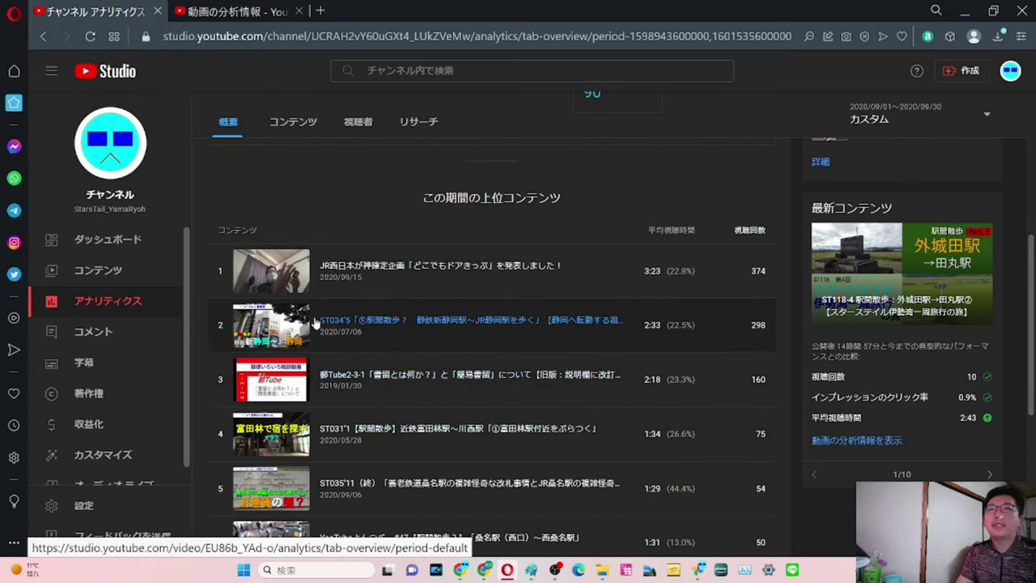
{"action": "scroll", "coordinate": [295, 380], "scroll_direction": "down", "scroll_amount": 3}
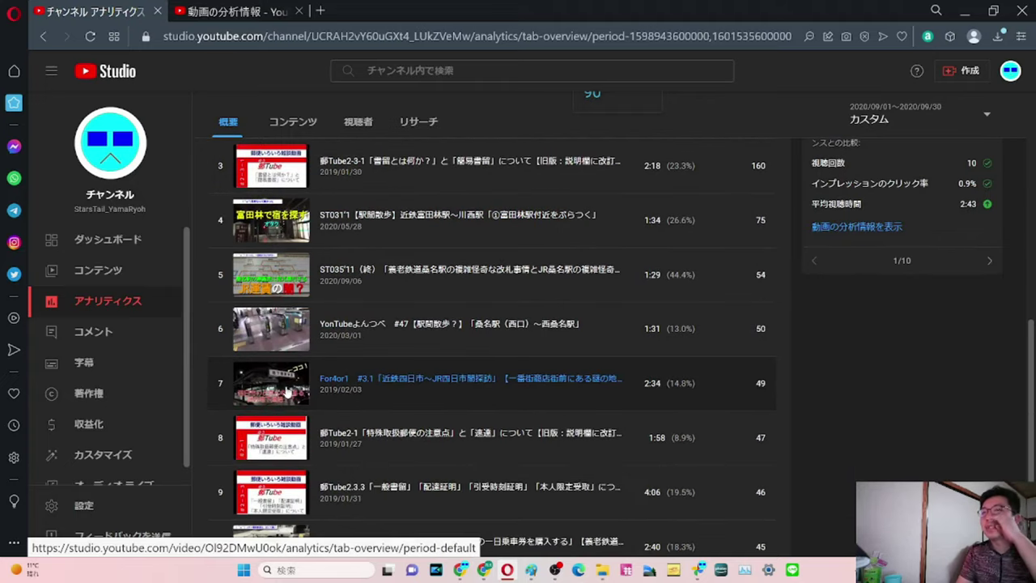
{"action": "scroll", "coordinate": [285, 394], "scroll_direction": "down", "scroll_amount": 2}
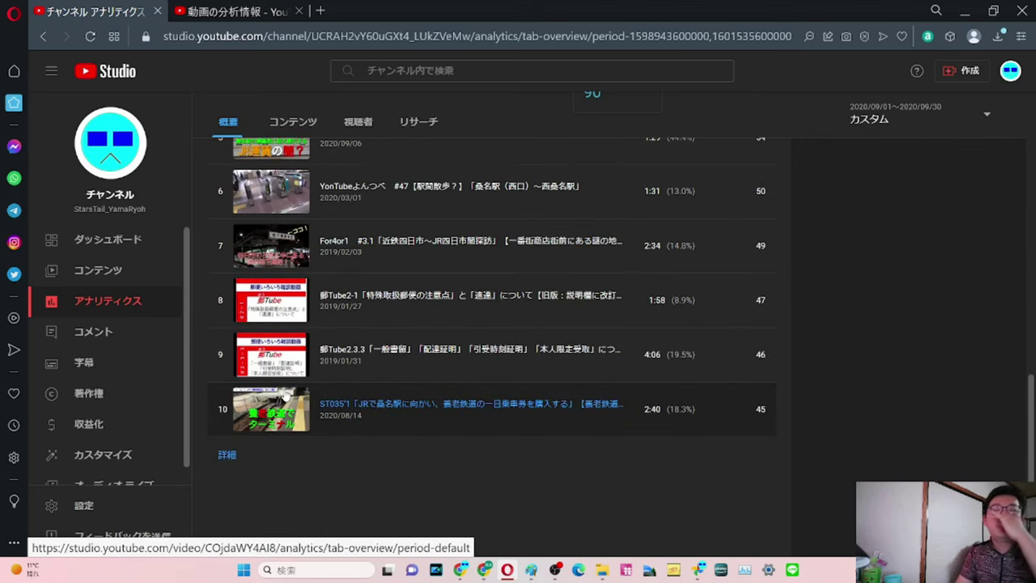
{"action": "scroll", "coordinate": [288, 396], "scroll_direction": "up", "scroll_amount": 4}
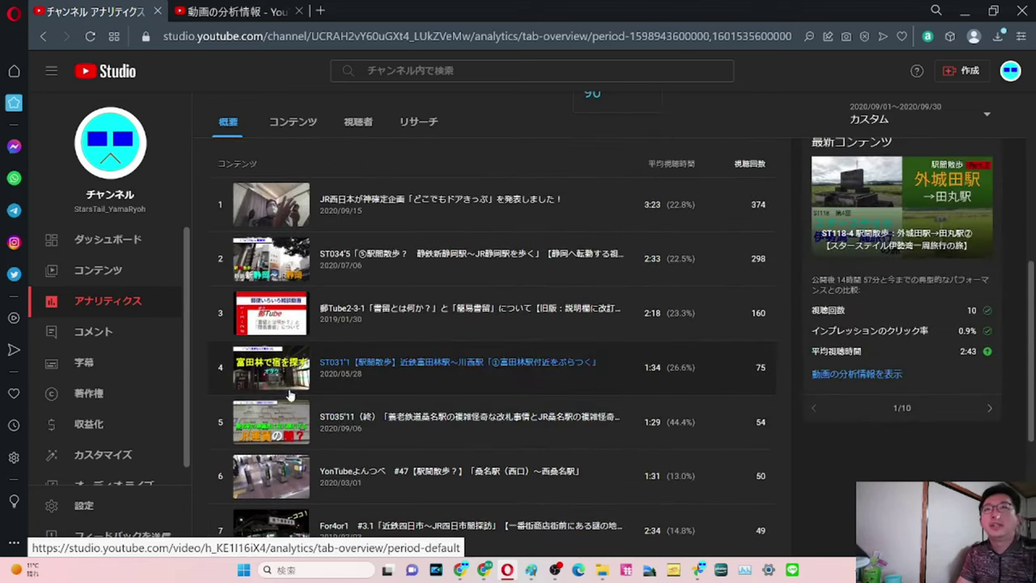
{"action": "scroll", "coordinate": [290, 394], "scroll_direction": "up", "scroll_amount": 2}
{"action": "scroll", "coordinate": [290, 392], "scroll_direction": "down", "scroll_amount": 2}
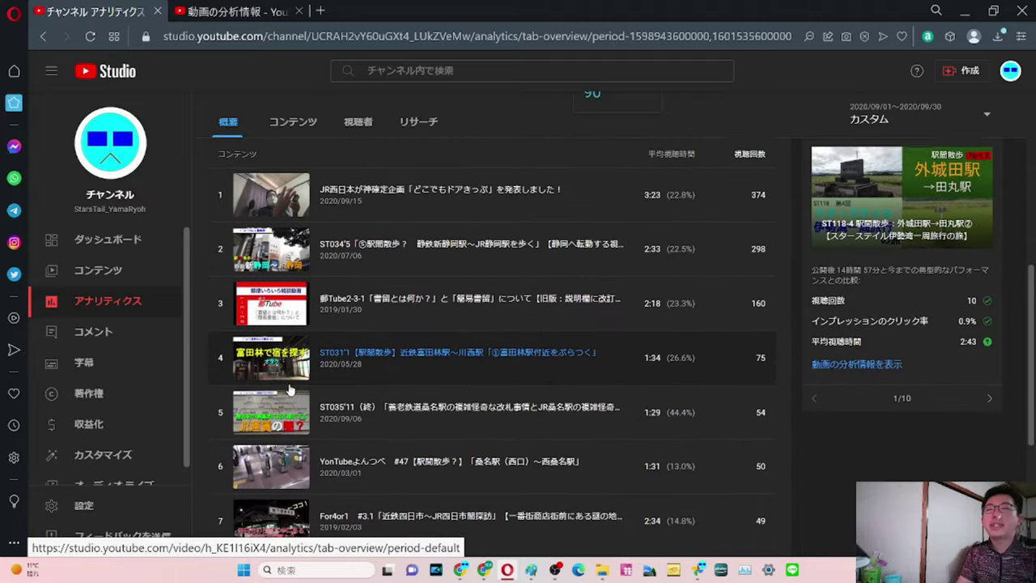
{"action": "scroll", "coordinate": [290, 390], "scroll_direction": "down", "scroll_amount": 1}
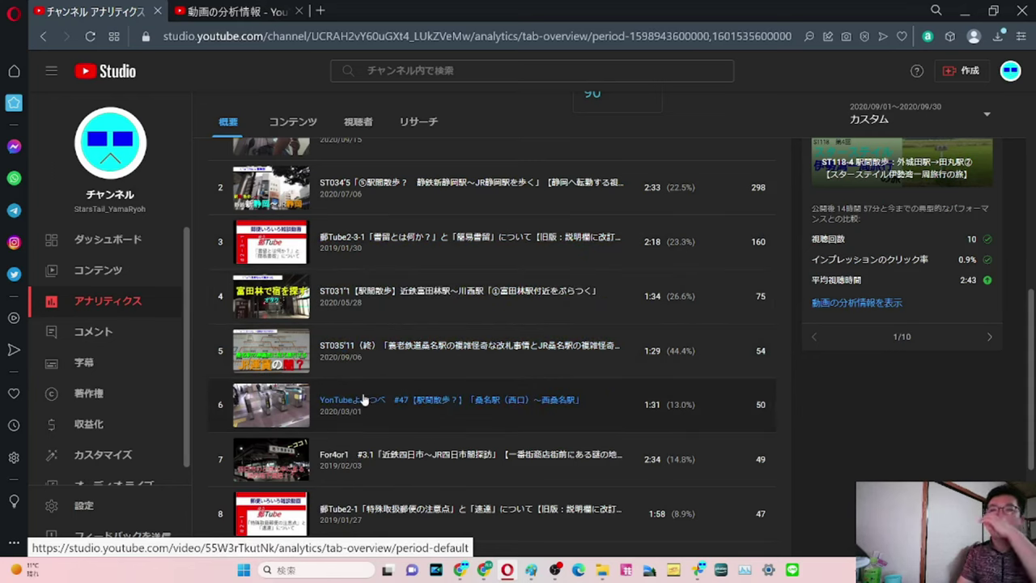
{"action": "scroll", "coordinate": [362, 402], "scroll_direction": "up", "scroll_amount": 2}
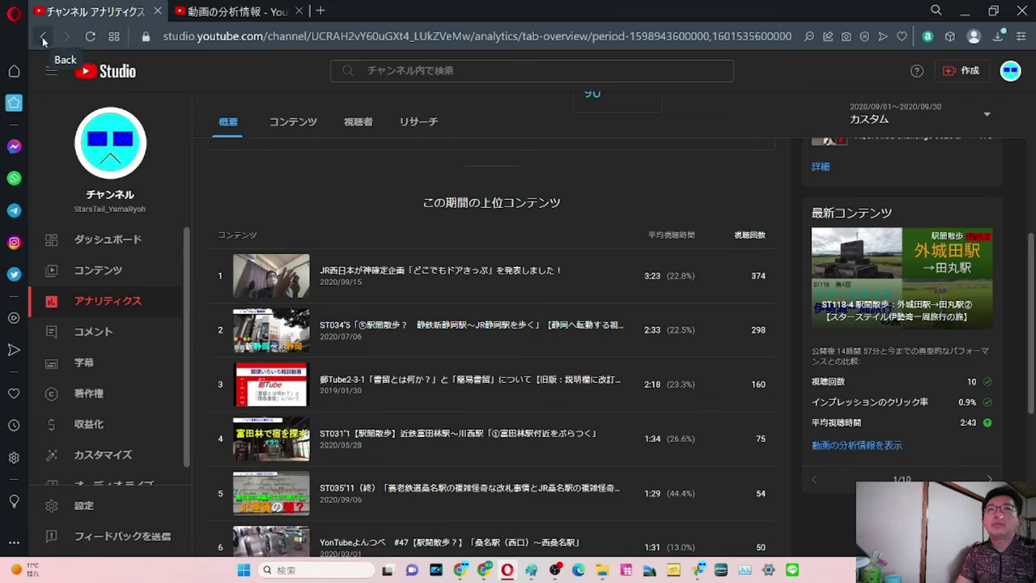
{"action": "scroll", "coordinate": [267, 271], "scroll_direction": "up", "scroll_amount": 4}
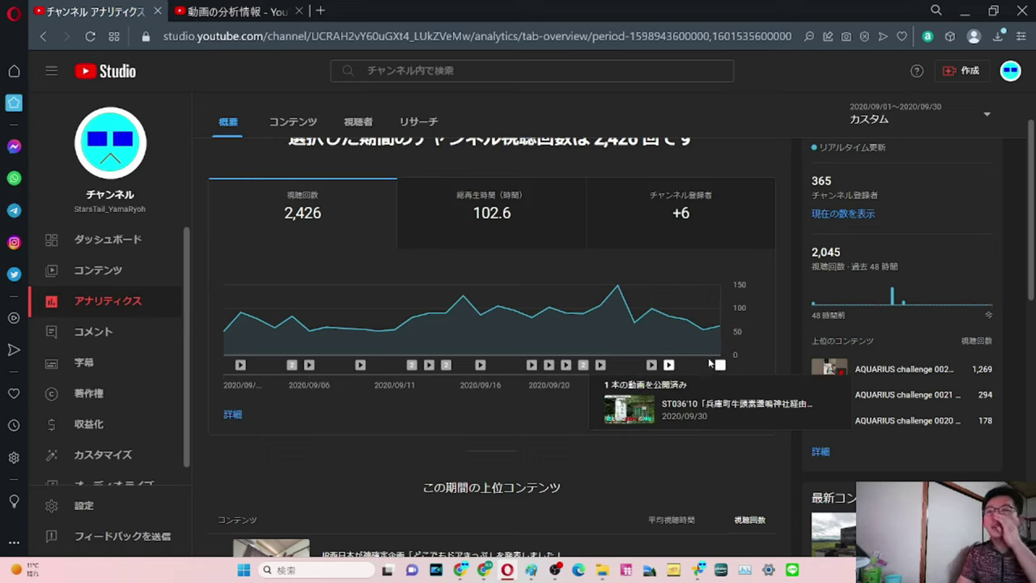
Switch to the ニコニコ収益率データ spreadsheet in Chrome, check the 2020/09 row's figures, and select the 2020/10 row
{"action": "mouse_move", "coordinate": [485, 570]}
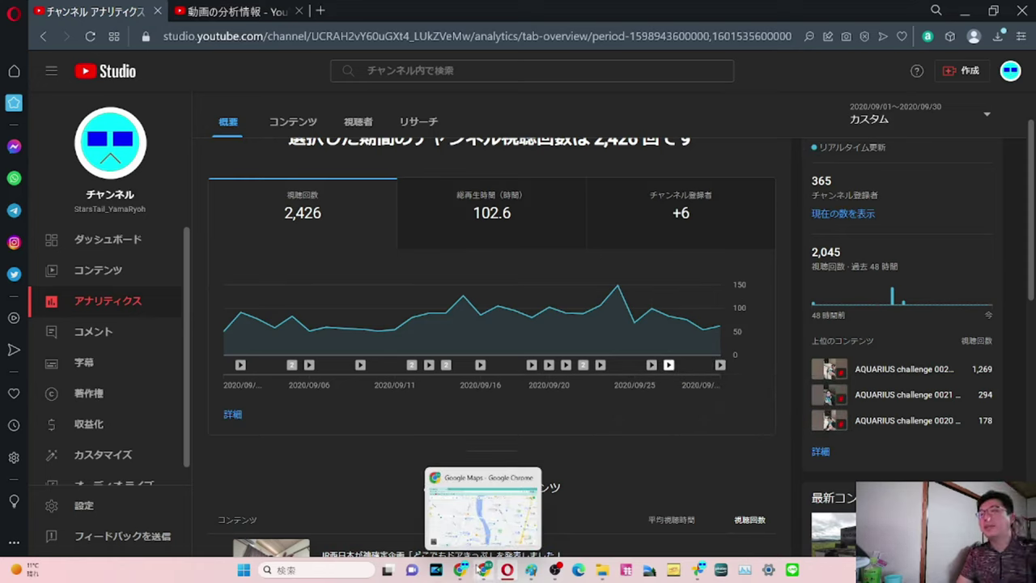
{"action": "left_click", "coordinate": [463, 570]}
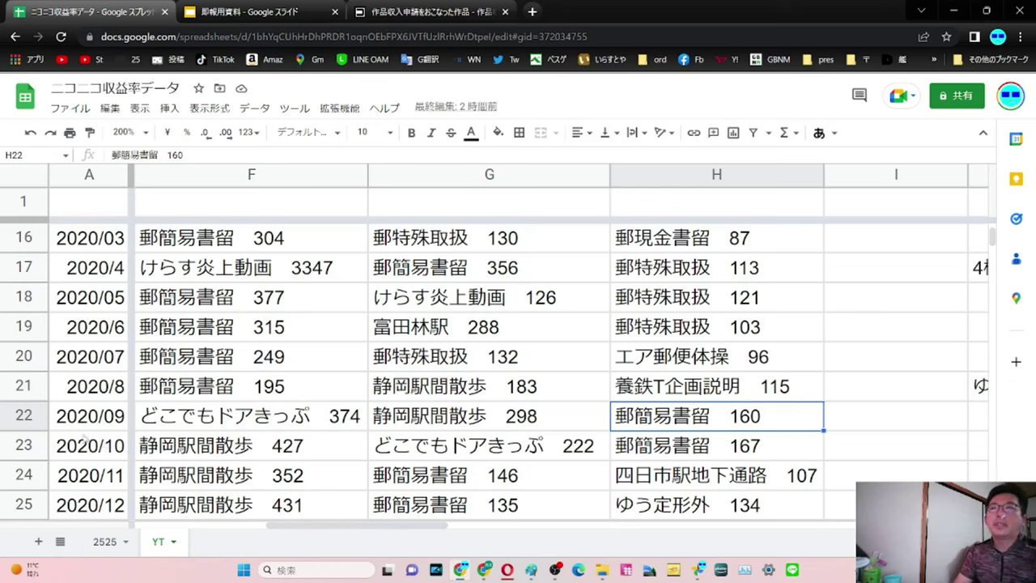
{"action": "left_click", "coordinate": [21, 415]}
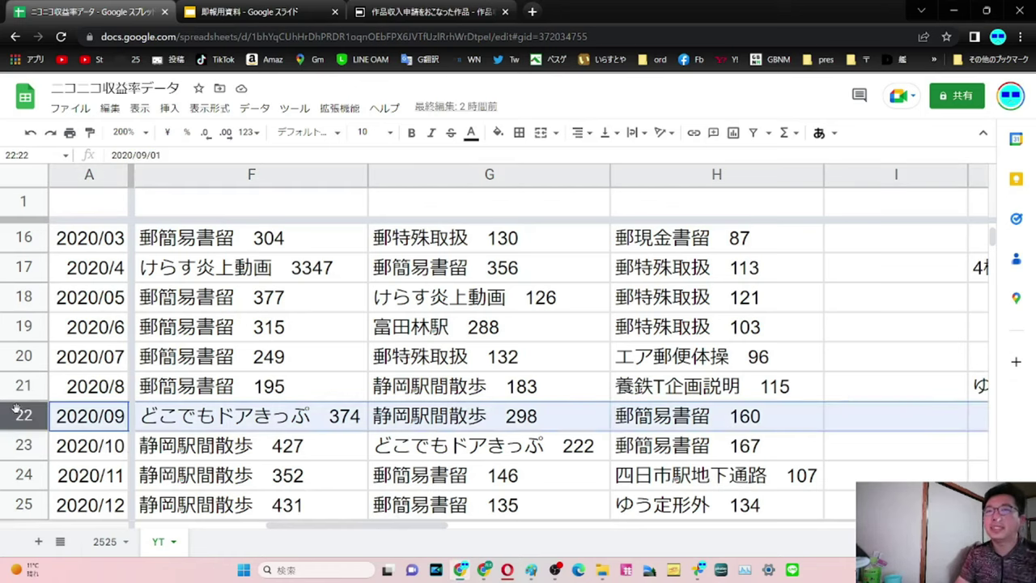
{"action": "key", "text": "Right"}
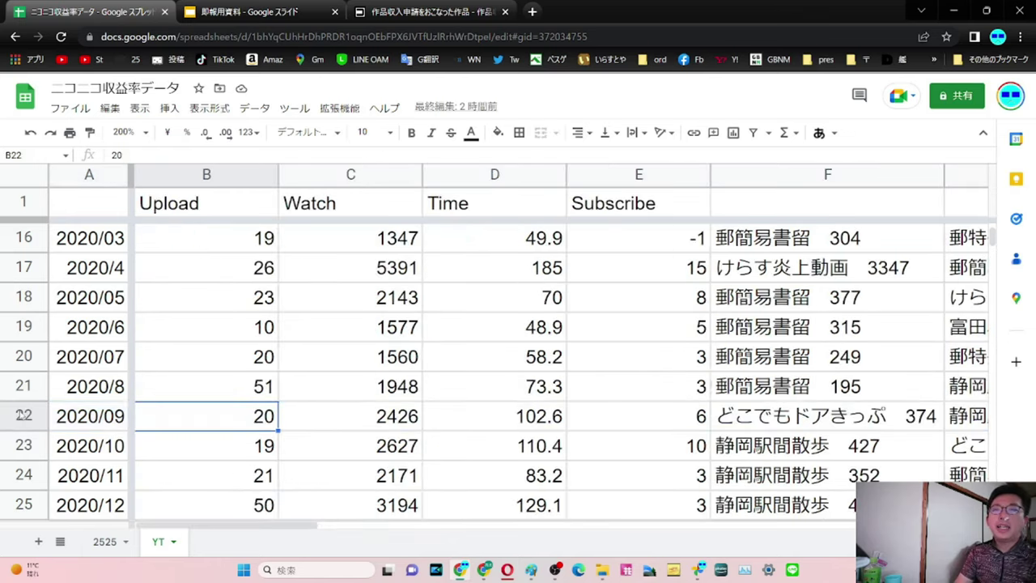
{"action": "left_click", "coordinate": [25, 448]}
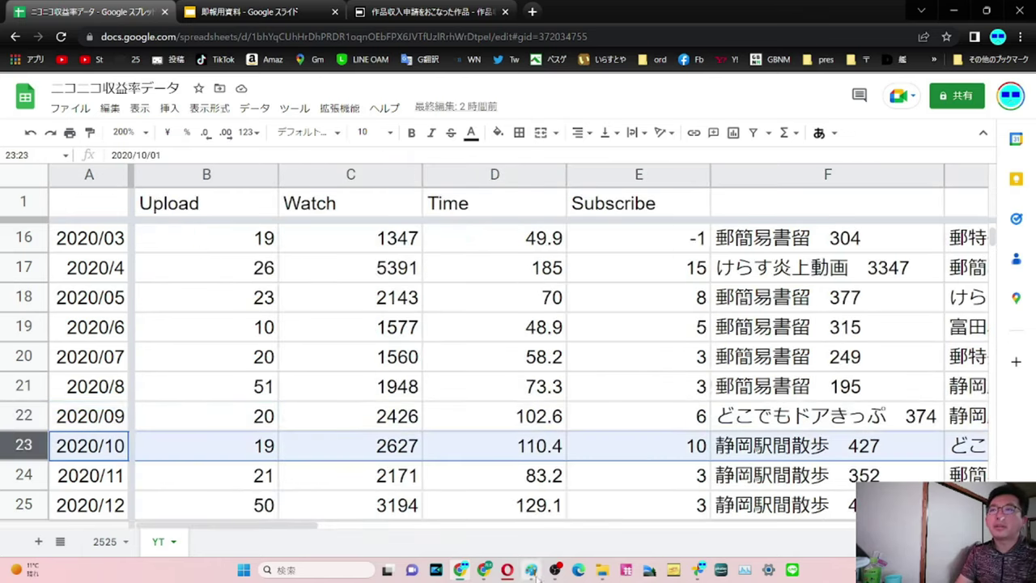
Switch back to YouTube Studio in Opera, open the 2020/09/14 「どこでもドアきっぷ」 video's analytics in a new tab, and inspect its views graph
{"action": "left_click", "coordinate": [503, 573]}
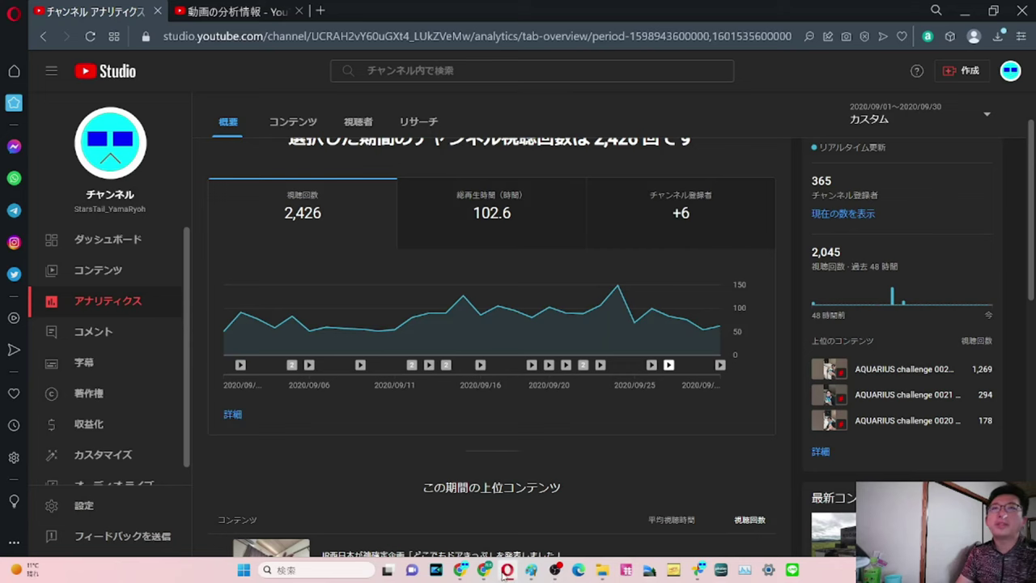
{"action": "mouse_move", "coordinate": [291, 365]}
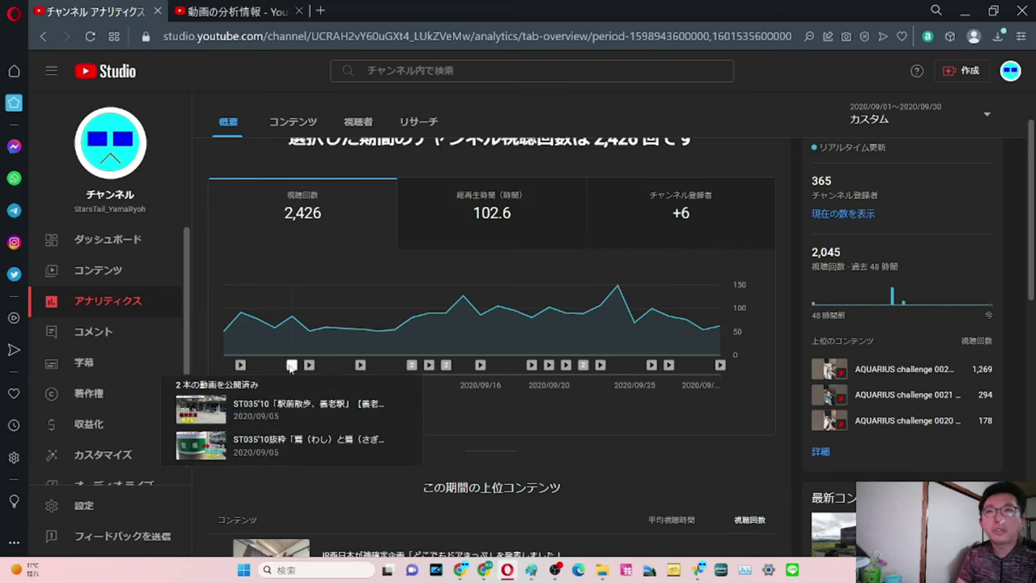
{"action": "mouse_move", "coordinate": [446, 366]}
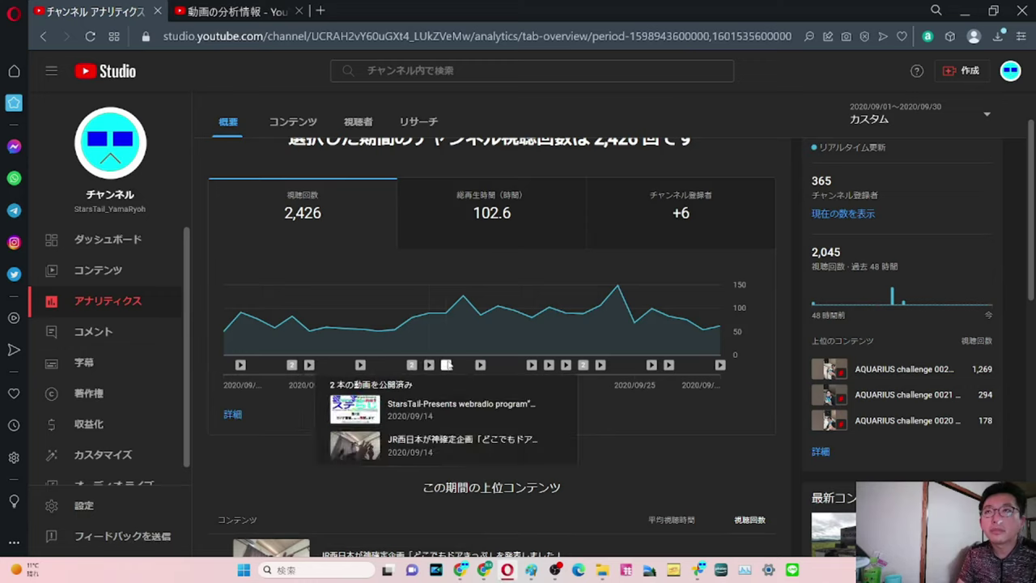
{"action": "middle_click", "coordinate": [437, 439]}
{"action": "left_click", "coordinate": [380, 10]}
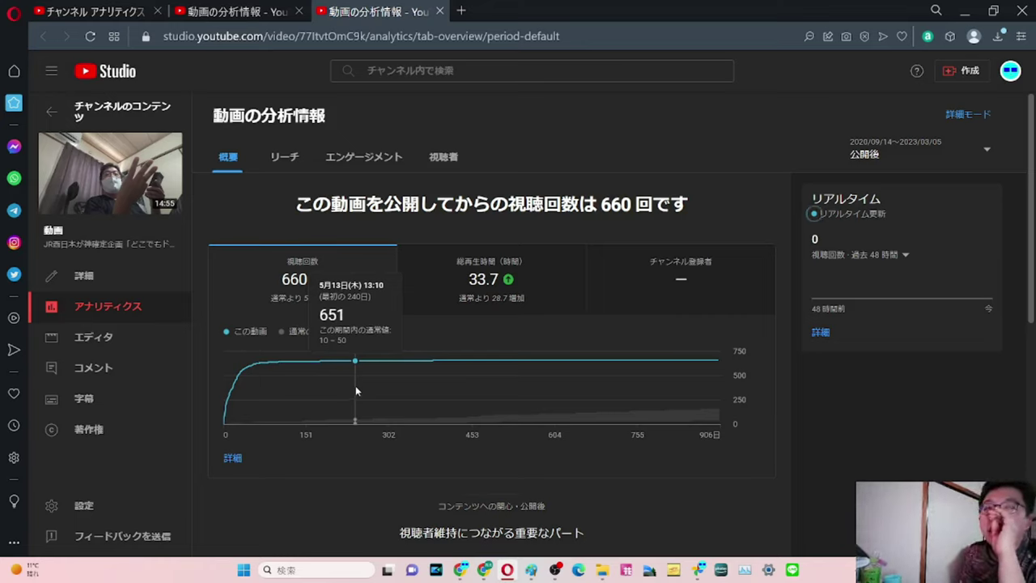
Return to the channel analytics and inspect the daily views and published videos in late September 2020
{"action": "left_click", "coordinate": [101, 8]}
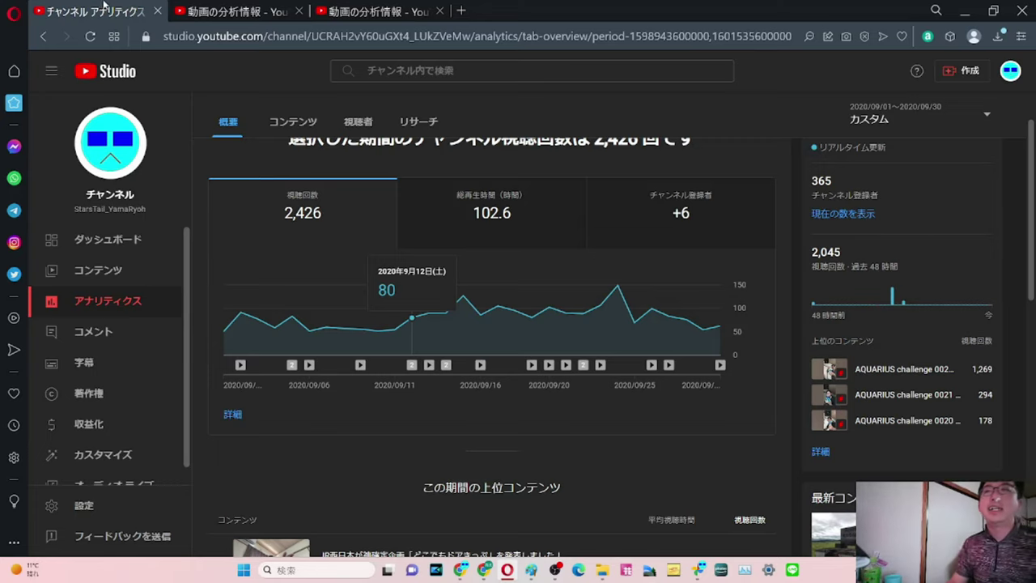
{"action": "scroll", "coordinate": [314, 261], "scroll_direction": "down", "scroll_amount": 2}
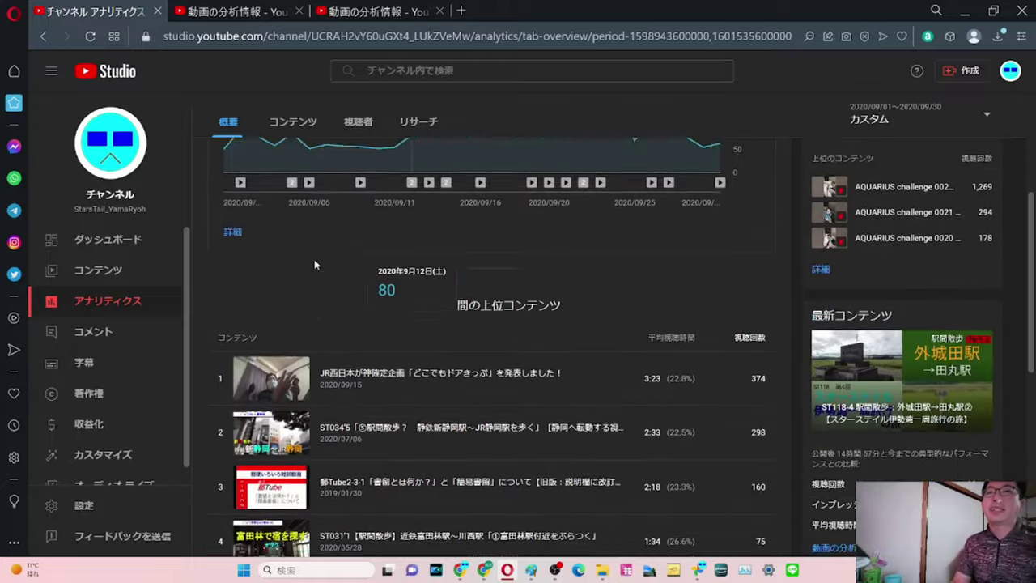
{"action": "scroll", "coordinate": [314, 264], "scroll_direction": "up", "scroll_amount": 1}
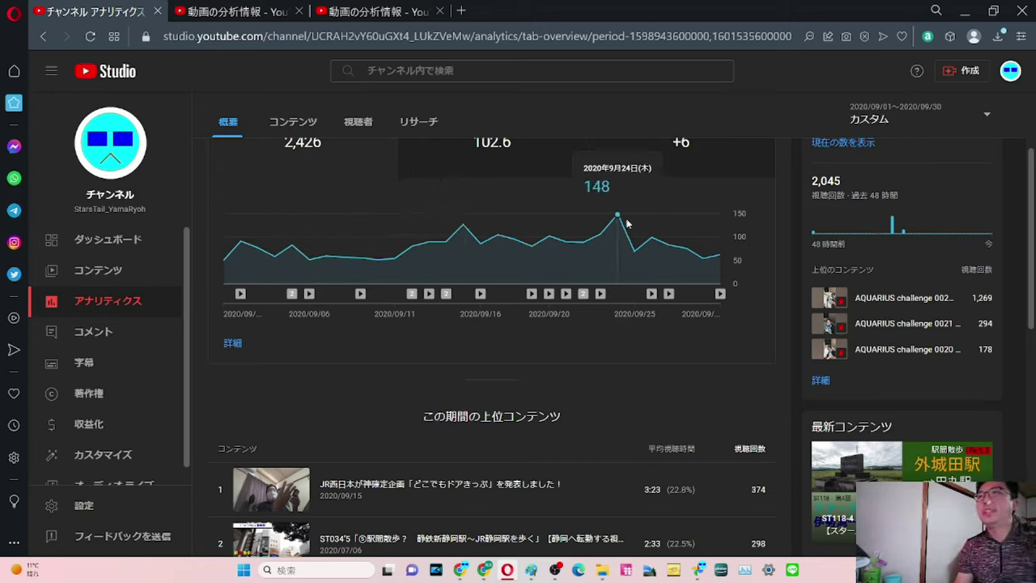
{"action": "mouse_move", "coordinate": [669, 301]}
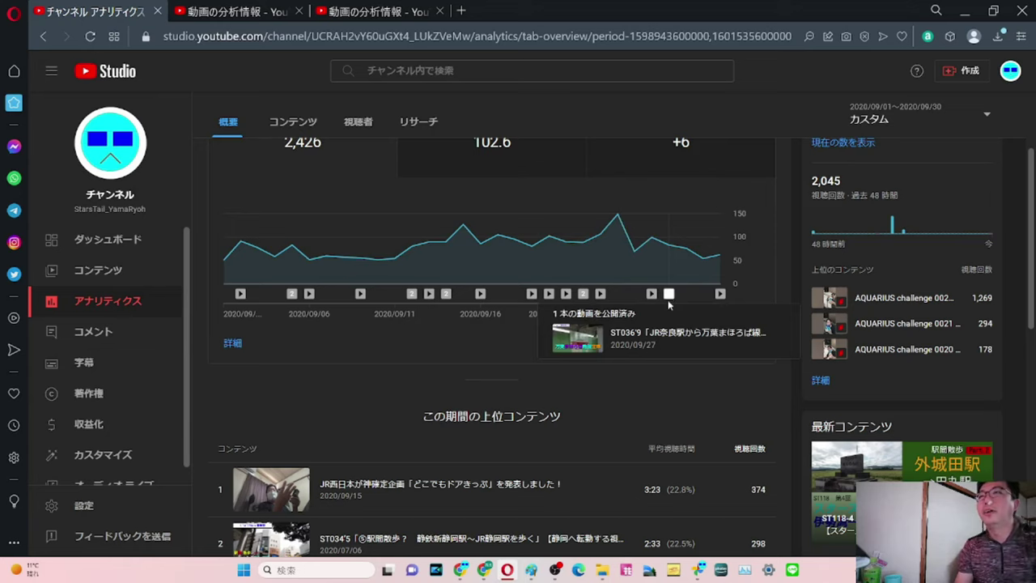
{"action": "mouse_move", "coordinate": [720, 296]}
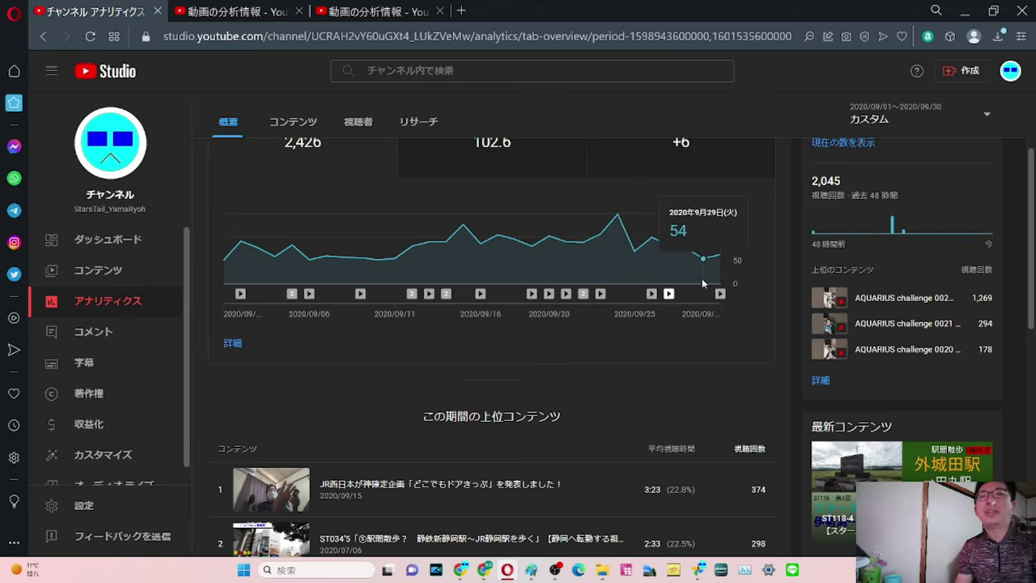
Open the analytics of the 2020/09/30 video ST036'10 in a new tab, check its views graph, and close that tab
{"action": "scroll", "coordinate": [702, 280], "scroll_direction": "down", "scroll_amount": 2}
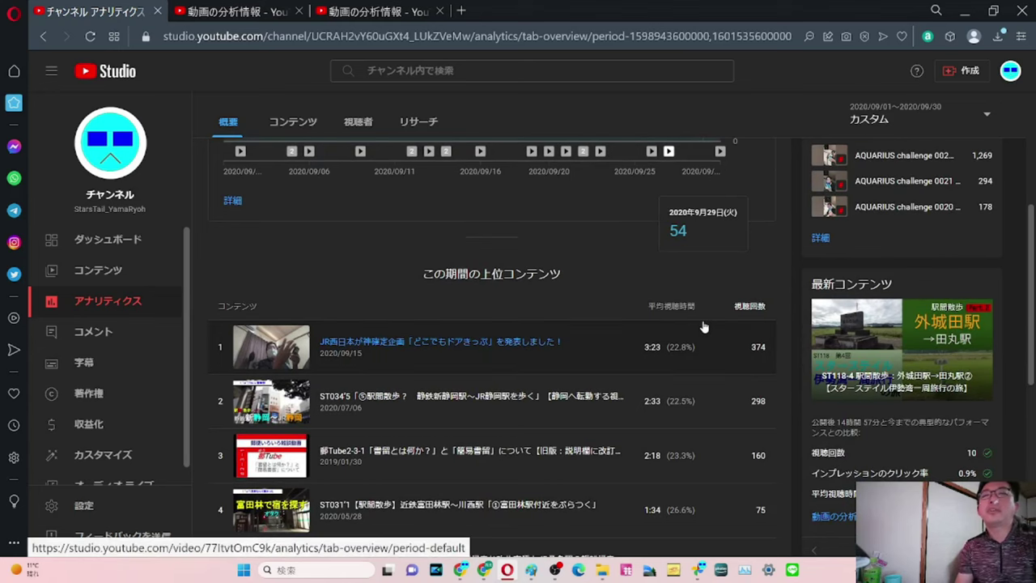
{"action": "scroll", "coordinate": [722, 240], "scroll_direction": "up", "scroll_amount": 1}
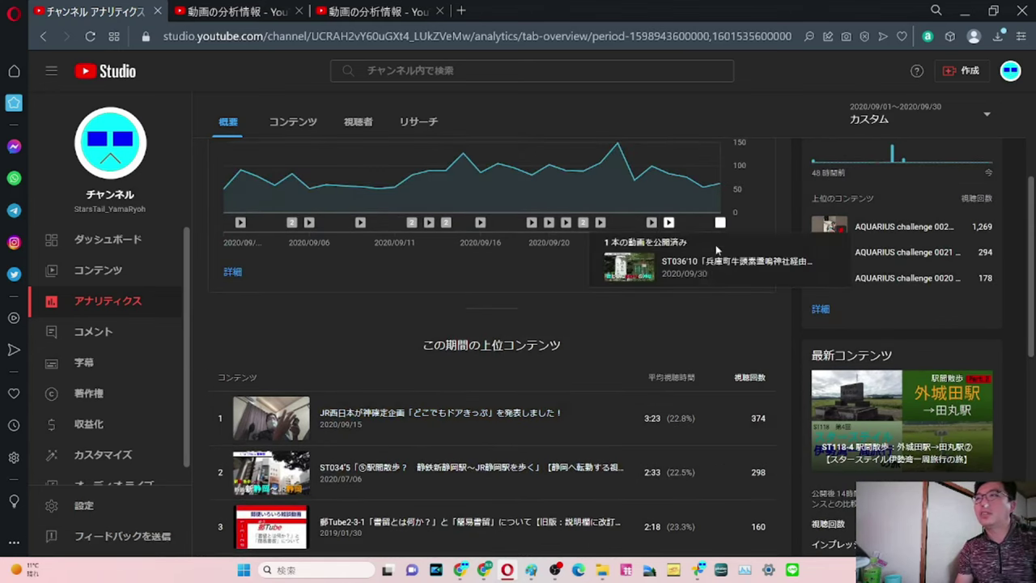
{"action": "middle_click", "coordinate": [709, 262]}
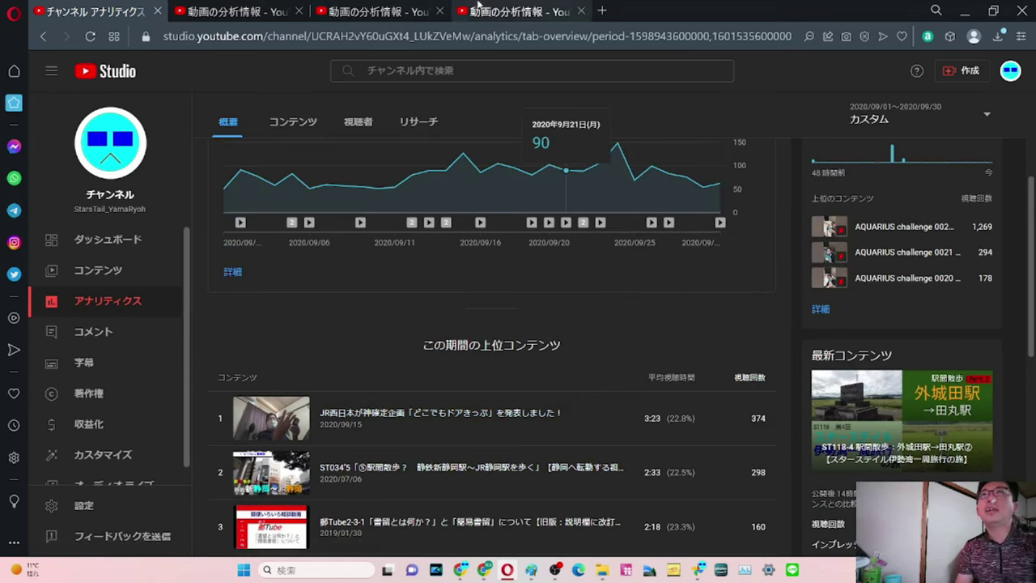
{"action": "left_click", "coordinate": [510, 11]}
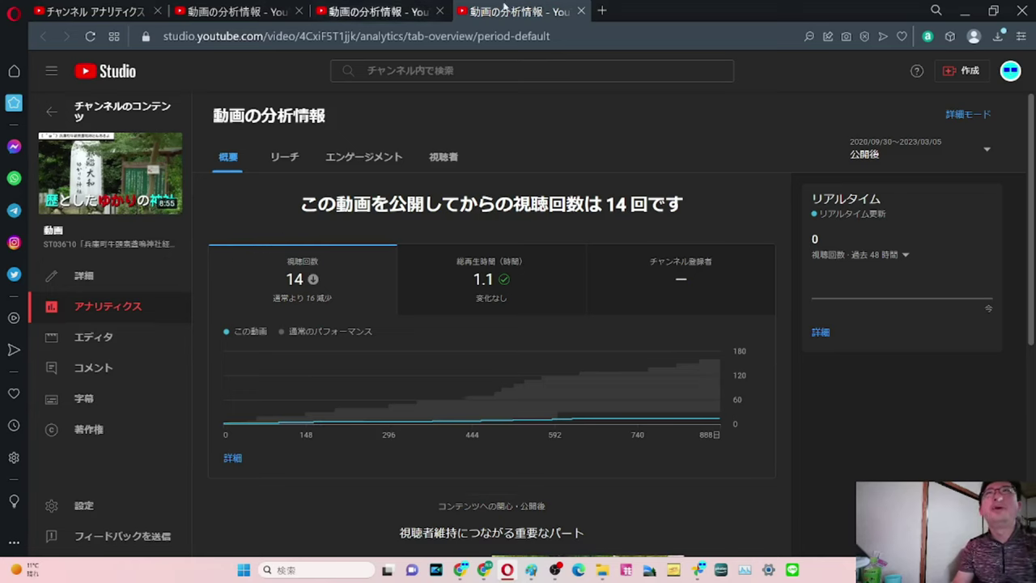
{"action": "left_click", "coordinate": [581, 11]}
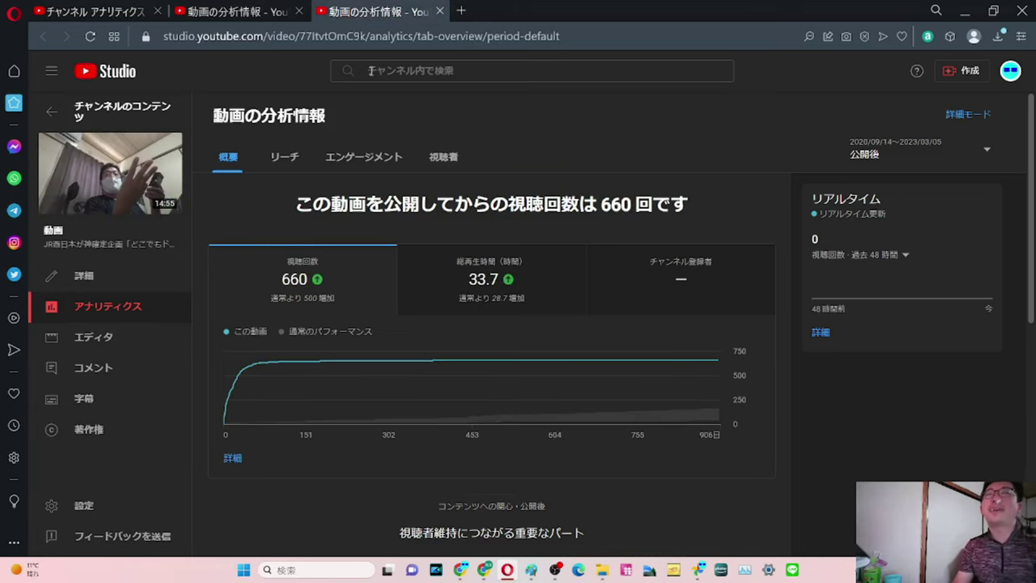
Switch to the monthly data spreadsheet in Chrome and go through the three top videos listed for 2020/10
{"action": "key", "text": "alt+Tab"}
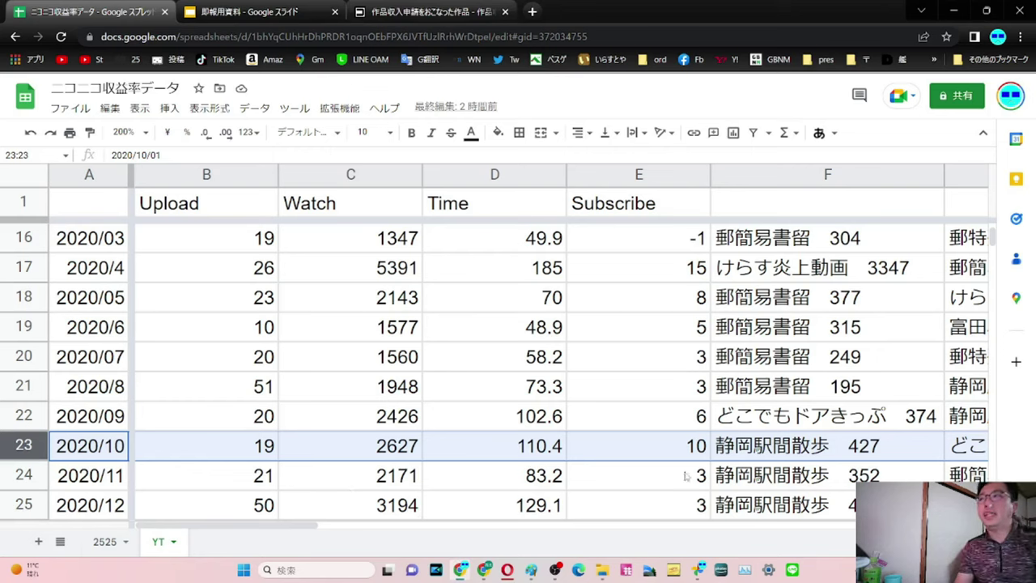
{"action": "left_click", "coordinate": [759, 454]}
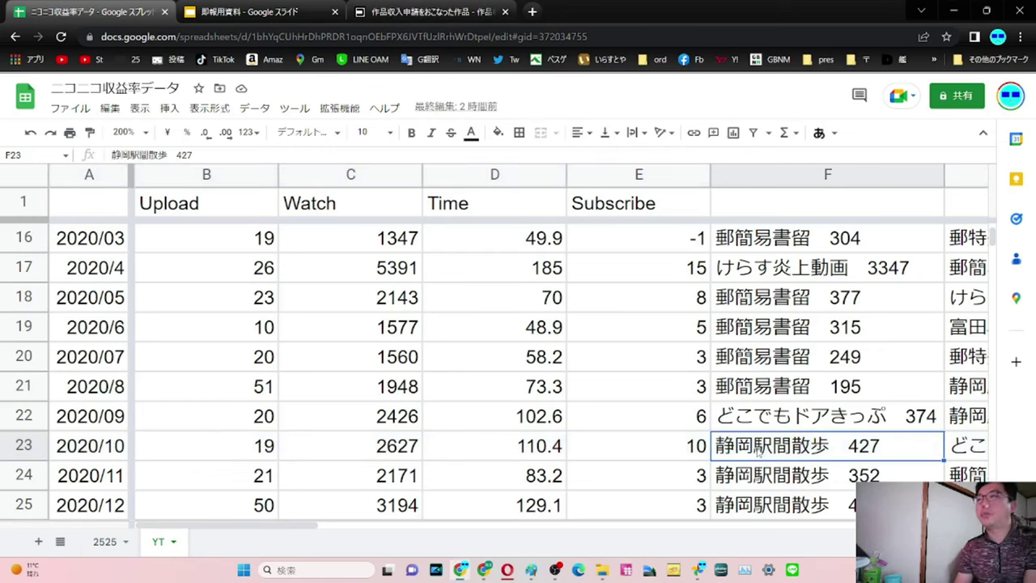
{"action": "key", "text": "Right"}
{"action": "key", "text": "Right"}
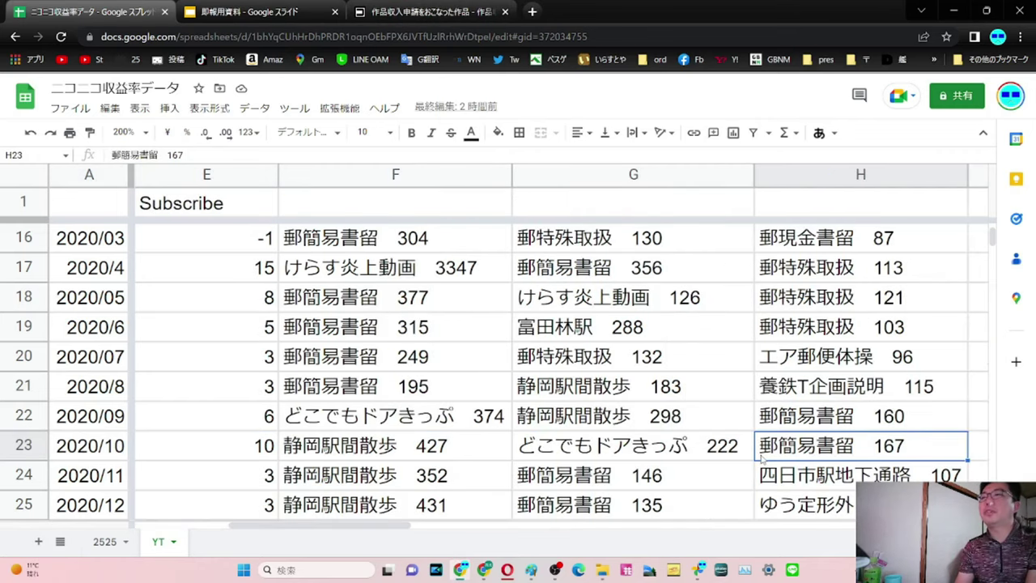
{"action": "key", "text": "Left"}
{"action": "key", "text": "Left"}
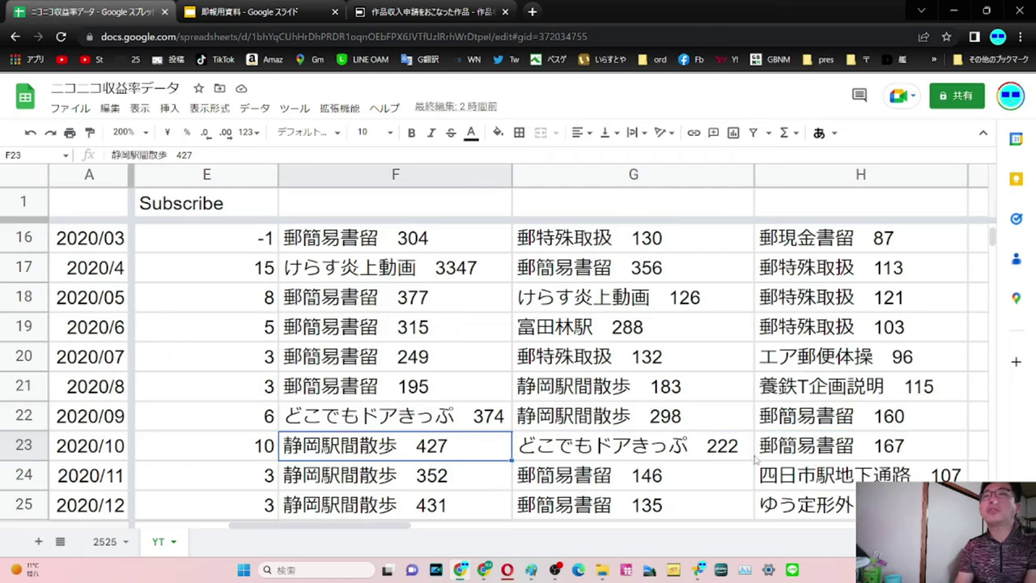
Compare the top-ranked videos in column F from 2020/09 through 2021/2, ending on the 2020/10 entry
{"action": "key", "text": "Down"}
{"action": "key", "text": "Down"}
{"action": "key", "text": "Down"}
{"action": "key", "text": "Down"}
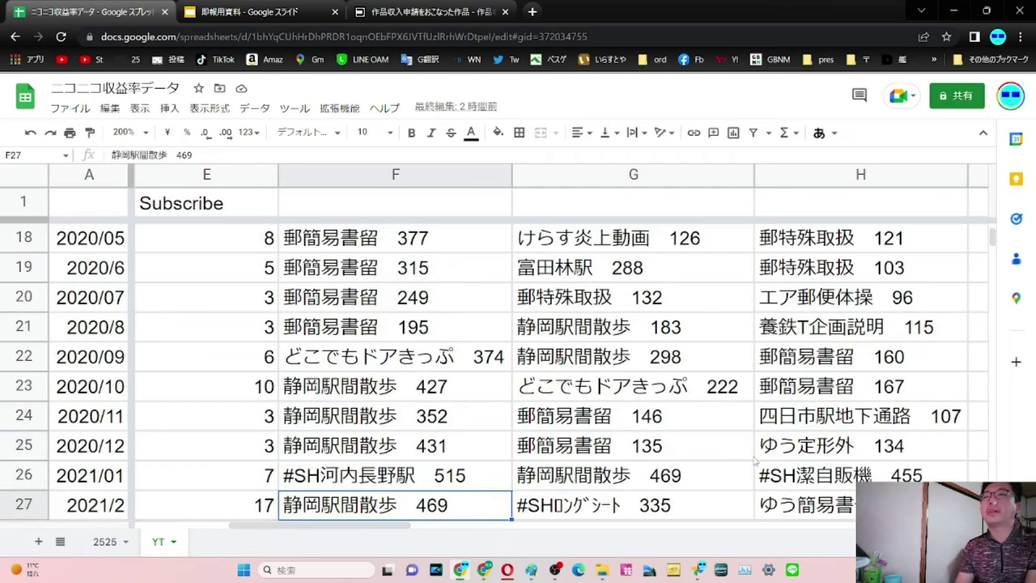
{"action": "key", "text": "Up"}
{"action": "key", "text": "Up"}
{"action": "key", "text": "Up"}
{"action": "key", "text": "Up"}
{"action": "key", "text": "Up"}
{"action": "key", "text": "Up"}
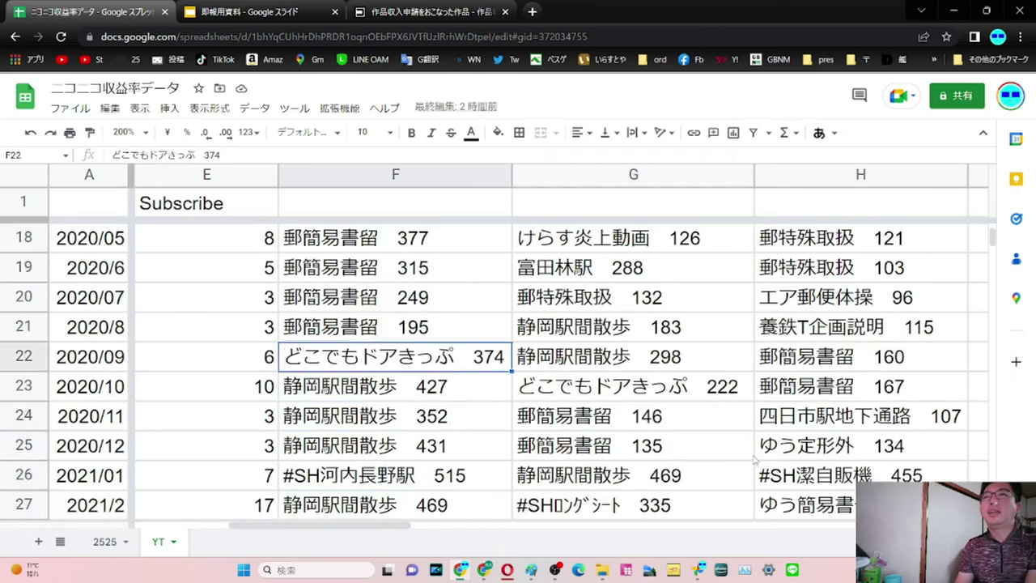
{"action": "key", "text": "Down"}
{"action": "key", "text": "Down"}
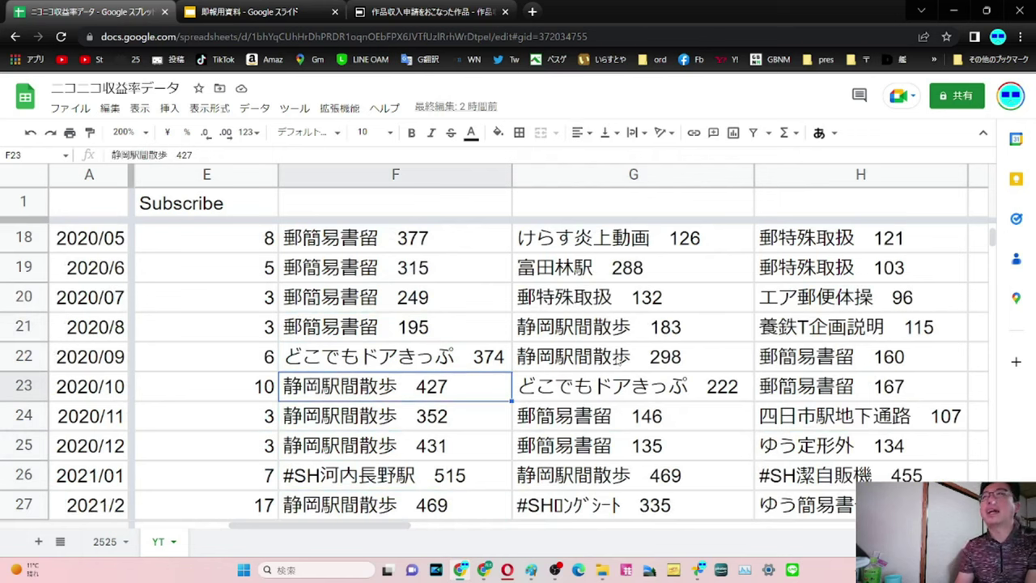
Compare the top-ranked videos in column F from 2020/8 back to 2020/4
{"action": "left_click_drag", "start_coordinate": [413, 309], "coordinate": [413, 336]}
{"action": "left_click", "coordinate": [413, 336]}
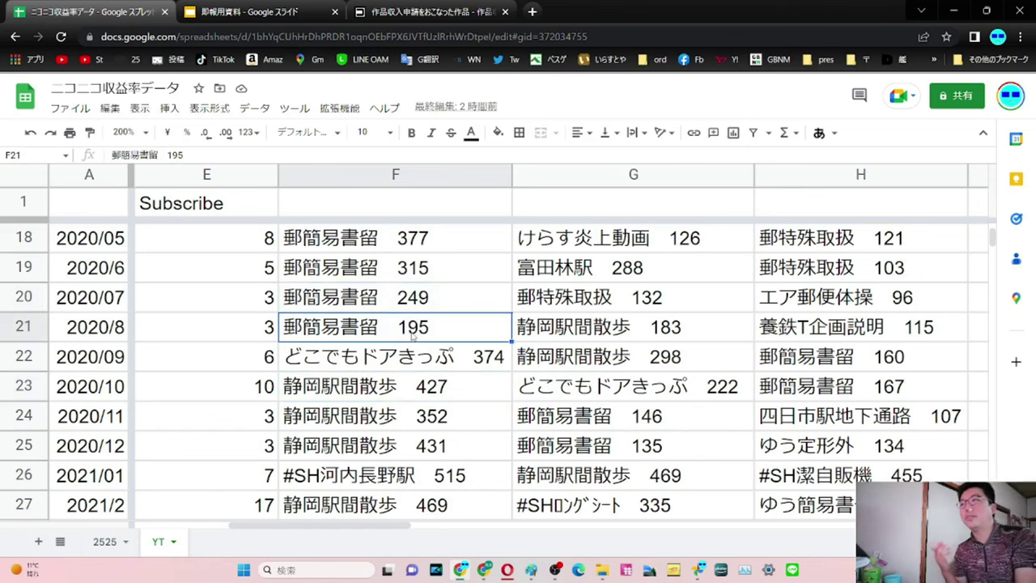
{"action": "key", "text": "Up"}
{"action": "key", "text": "Up"}
{"action": "key", "text": "Up"}
{"action": "key", "text": "Up"}
{"action": "key", "text": "Up"}
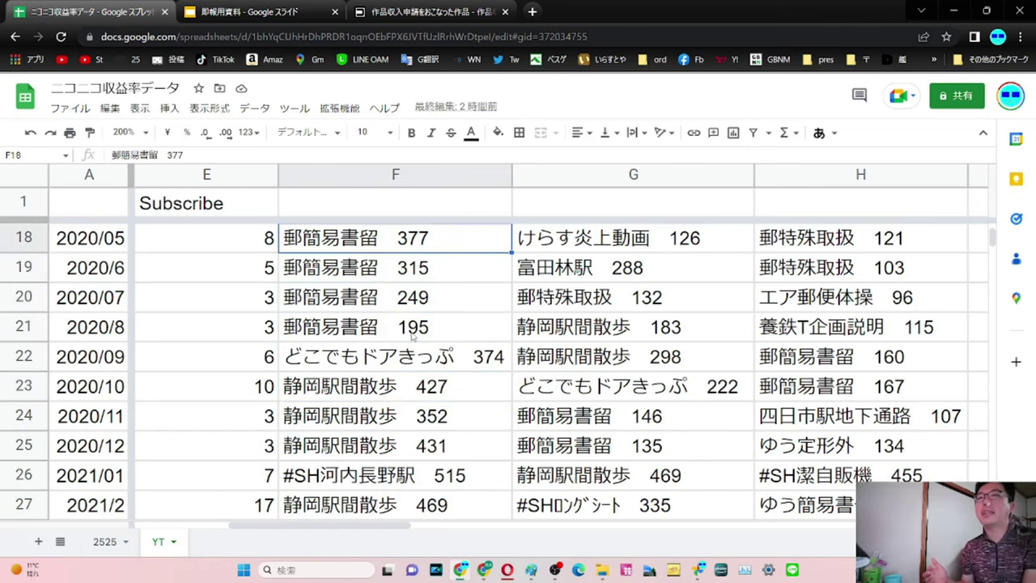
{"action": "key", "text": "Down"}
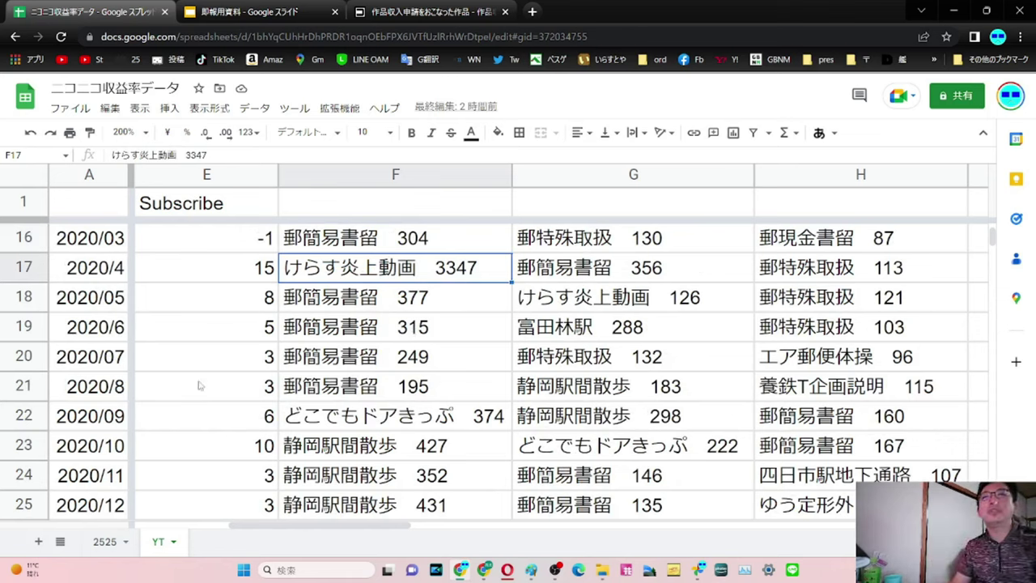
Highlight the 2020/6–2020/8 rows and the 2020/09–2020/10 rows for comparison, ending on the top-ranked 2020/10 video in column F
{"action": "left_click_drag", "start_coordinate": [30, 385], "coordinate": [30, 333]}
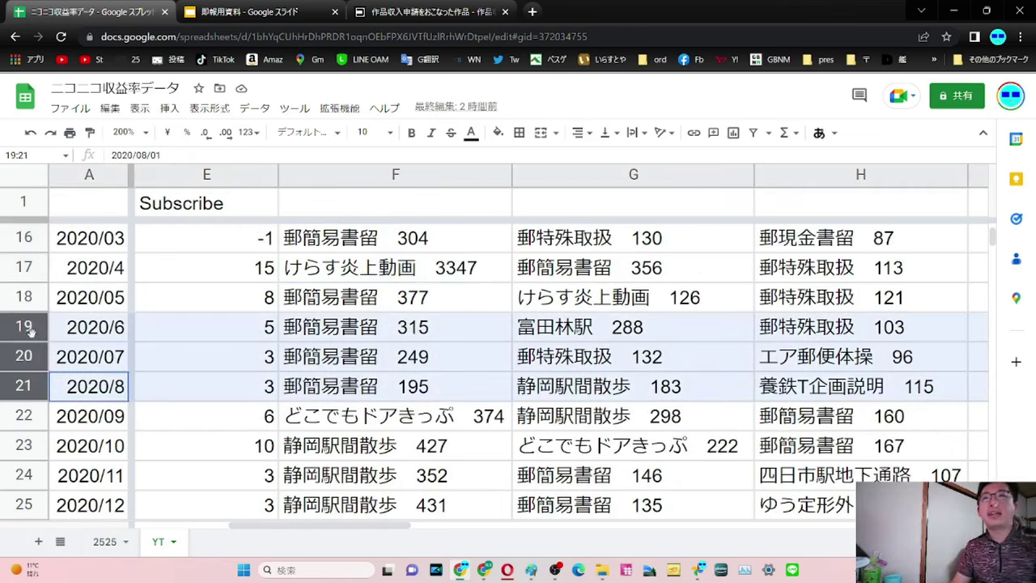
{"action": "left_click_drag", "start_coordinate": [30, 416], "coordinate": [31, 457]}
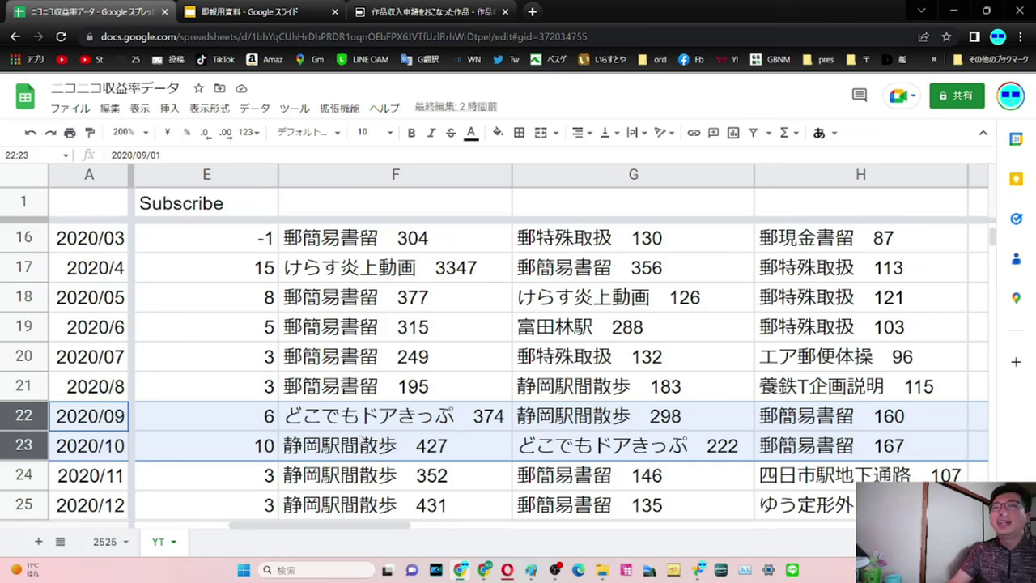
{"action": "left_click", "coordinate": [353, 457]}
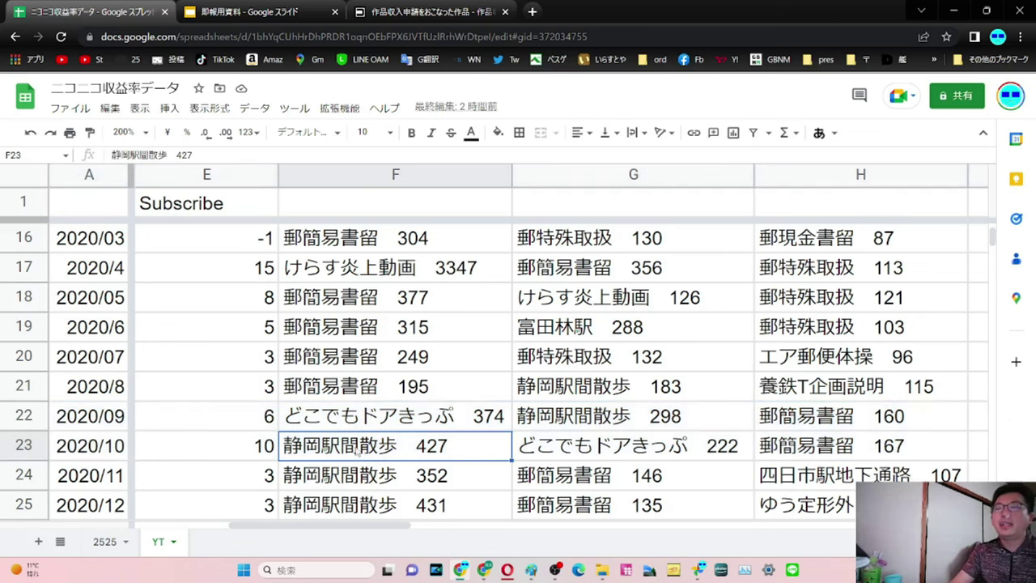
Switch to YouTube Studio in Opera and check the September 2020 top content and daily views graph
{"action": "left_click", "coordinate": [508, 570]}
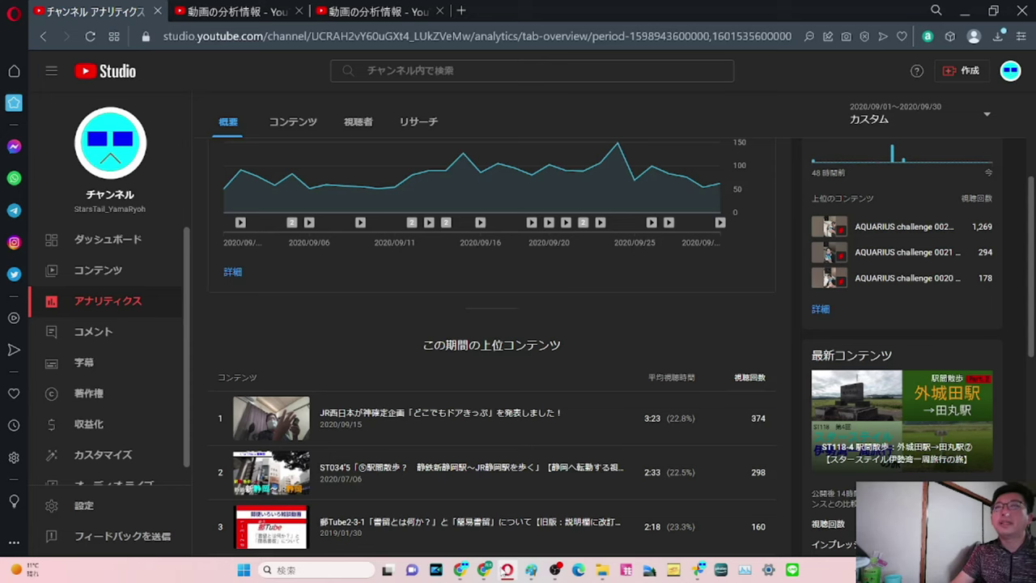
{"action": "scroll", "coordinate": [350, 420], "scroll_direction": "down", "scroll_amount": 1}
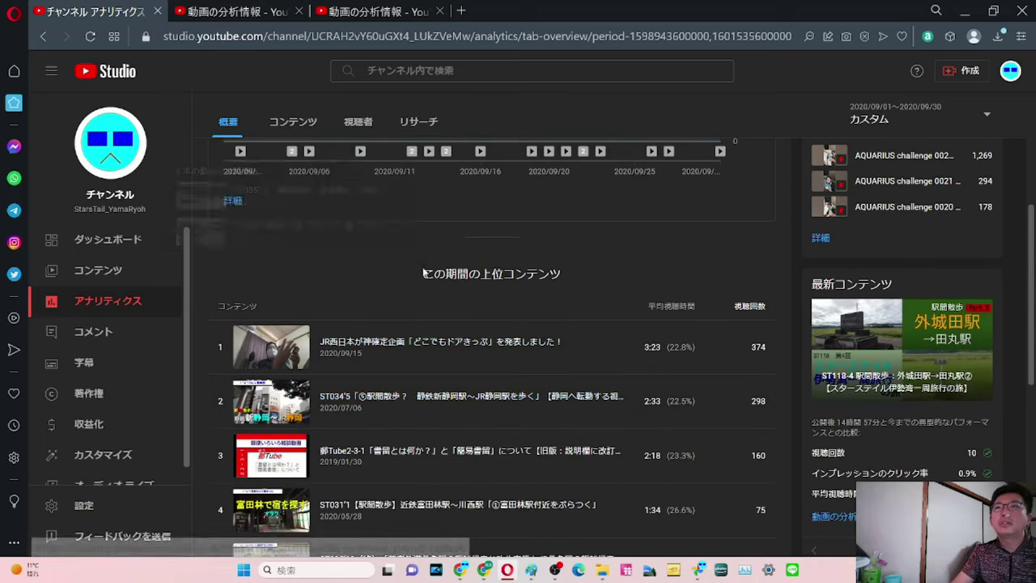
{"action": "scroll", "coordinate": [422, 275], "scroll_direction": "up", "scroll_amount": 4}
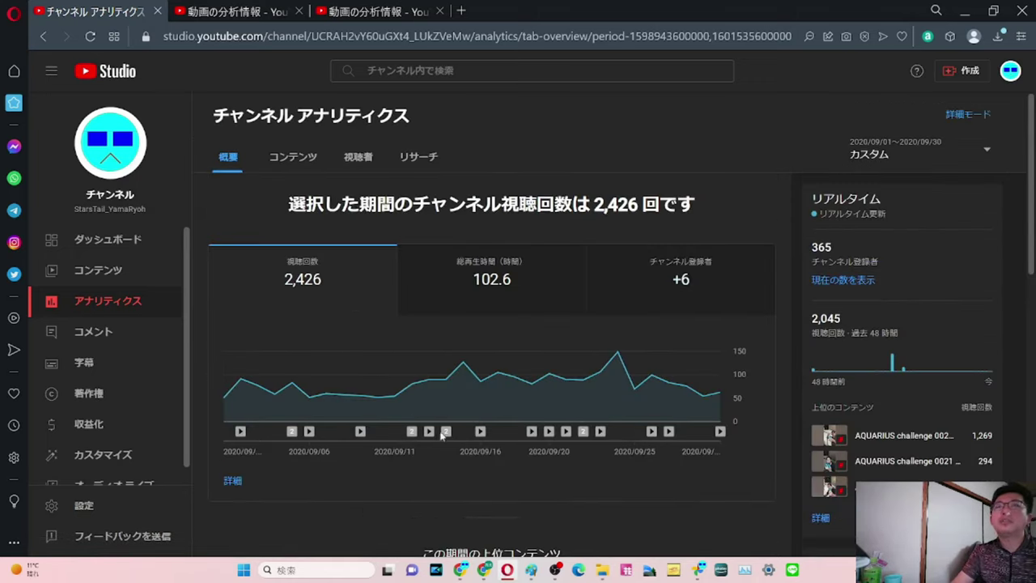
Switch to the spreadsheet in Chrome and go through the 2020/10 row's Upload, Watch, Time, Subscribe and top video entries
{"action": "left_click", "coordinate": [460, 570]}
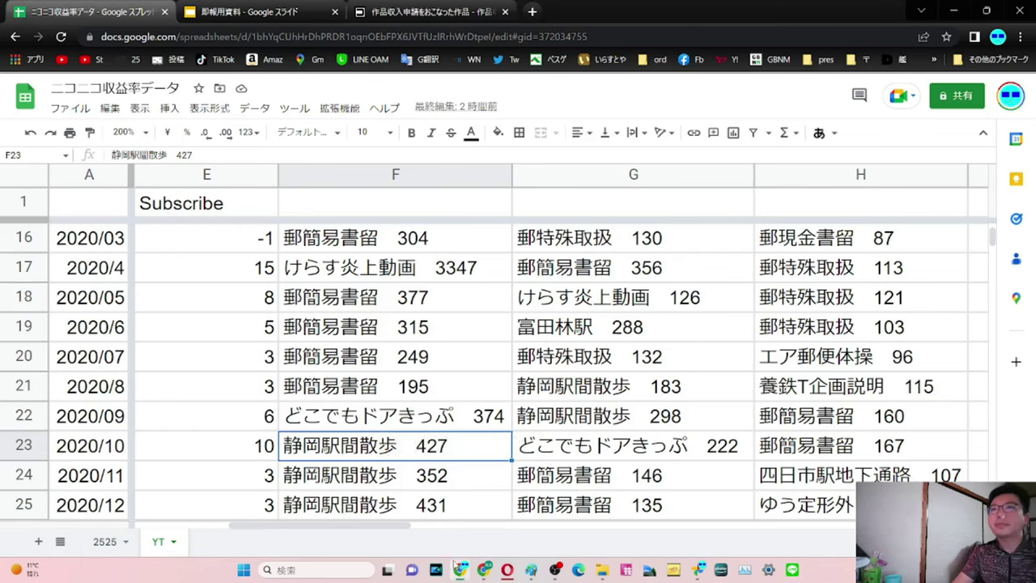
{"action": "left_click", "coordinate": [17, 438]}
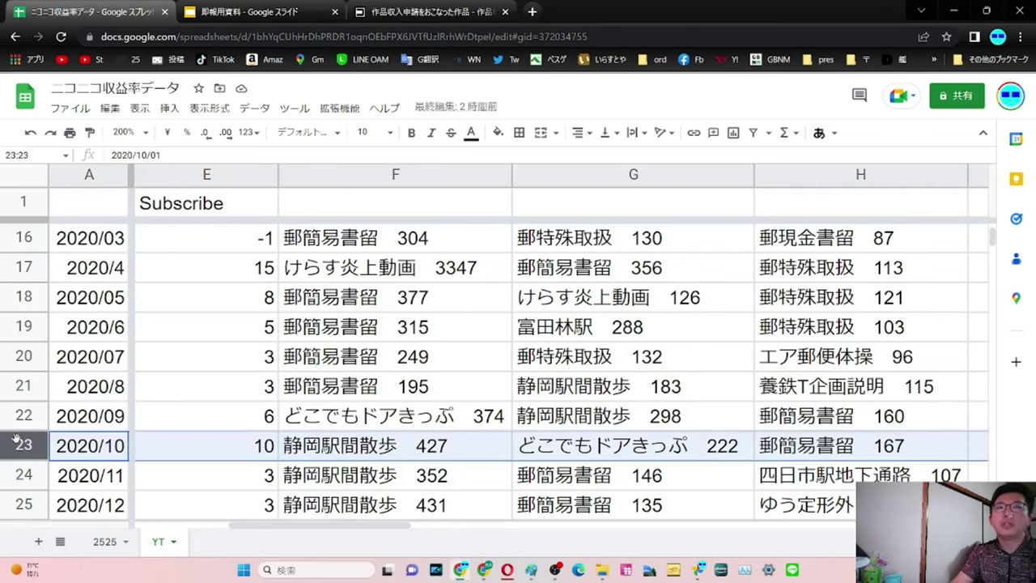
{"action": "key", "text": "Right"}
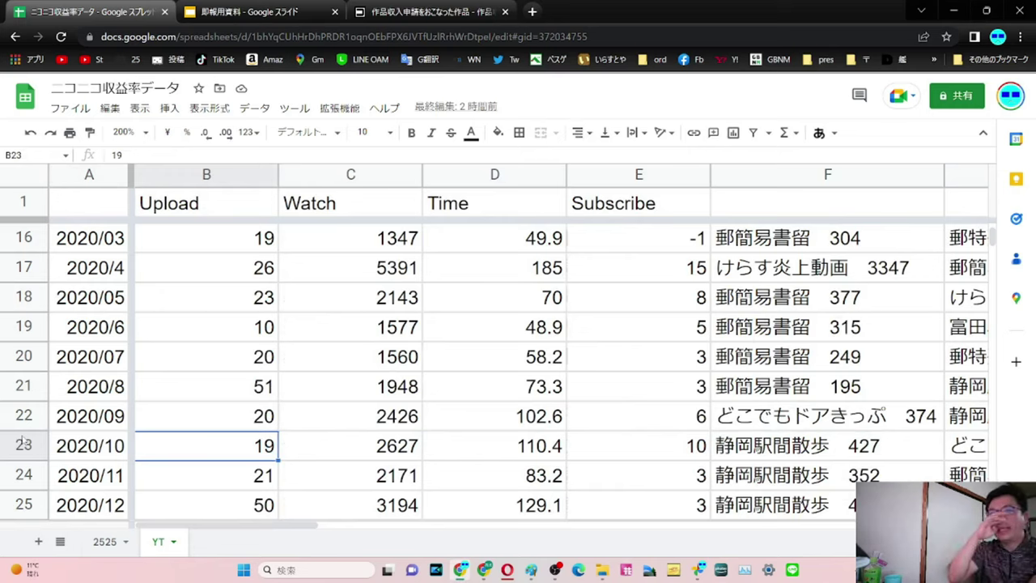
{"action": "key", "text": "Right"}
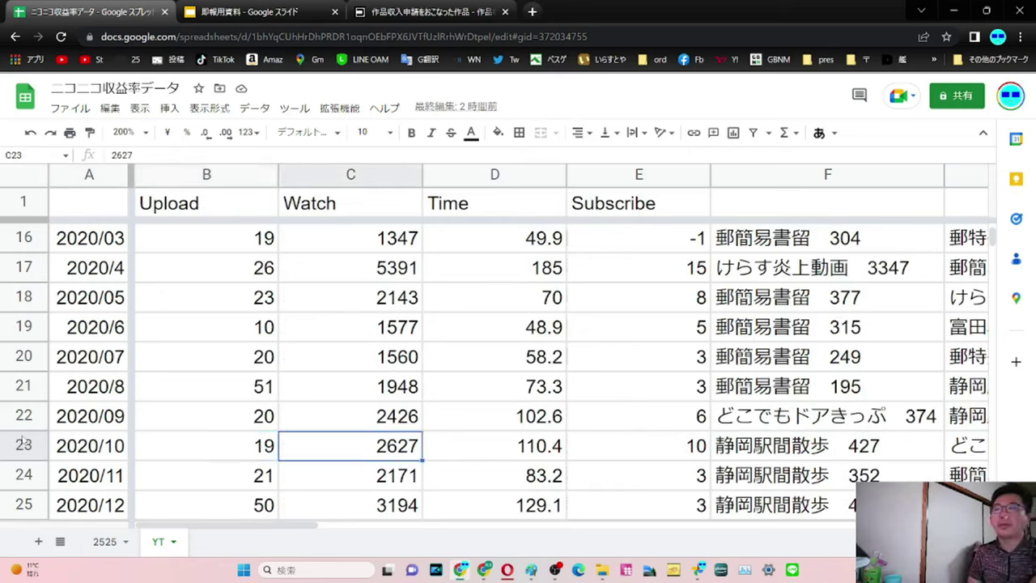
{"action": "key", "text": "Right"}
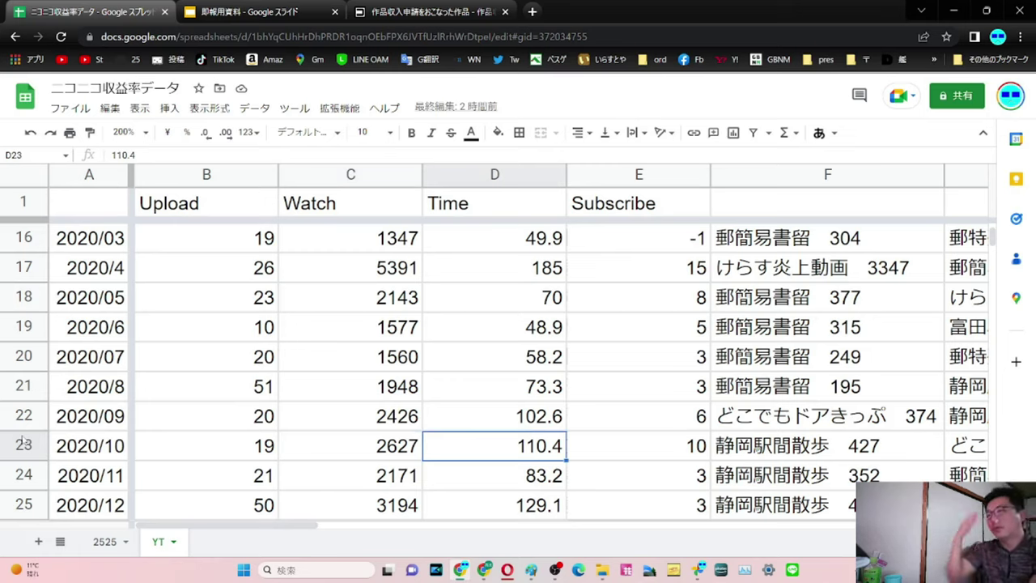
{"action": "key", "text": "Right"}
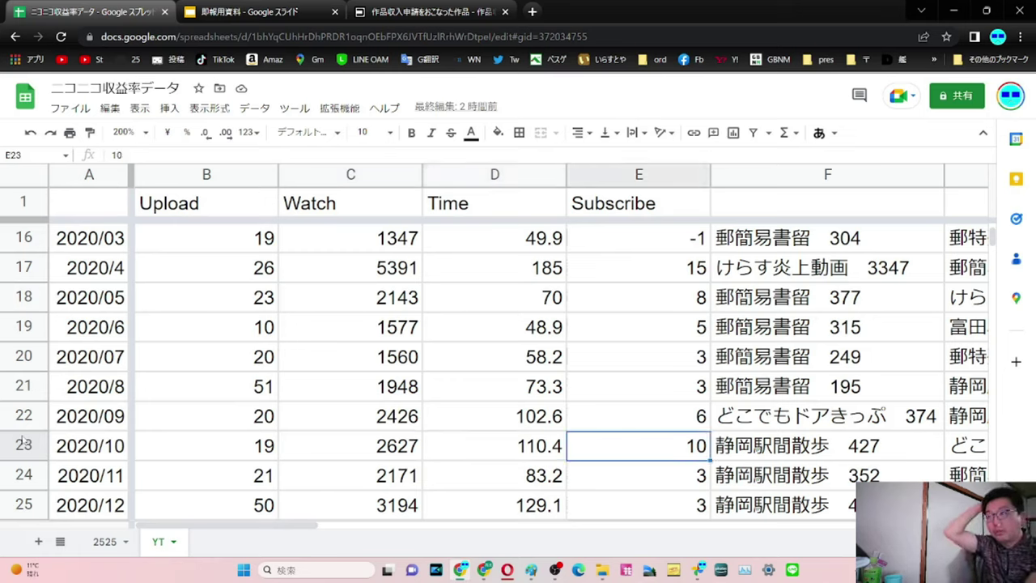
{"action": "key", "text": "Right"}
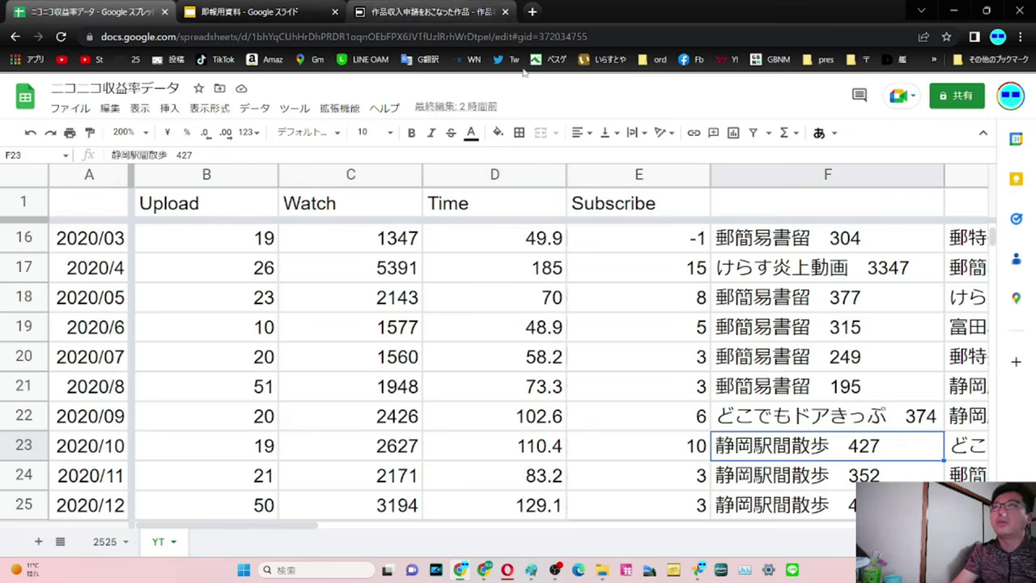
Switch to YouTube Studio in Opera and set the channel analytics period to 2020/10/01–2020/10/31
{"action": "left_click", "coordinate": [506, 570]}
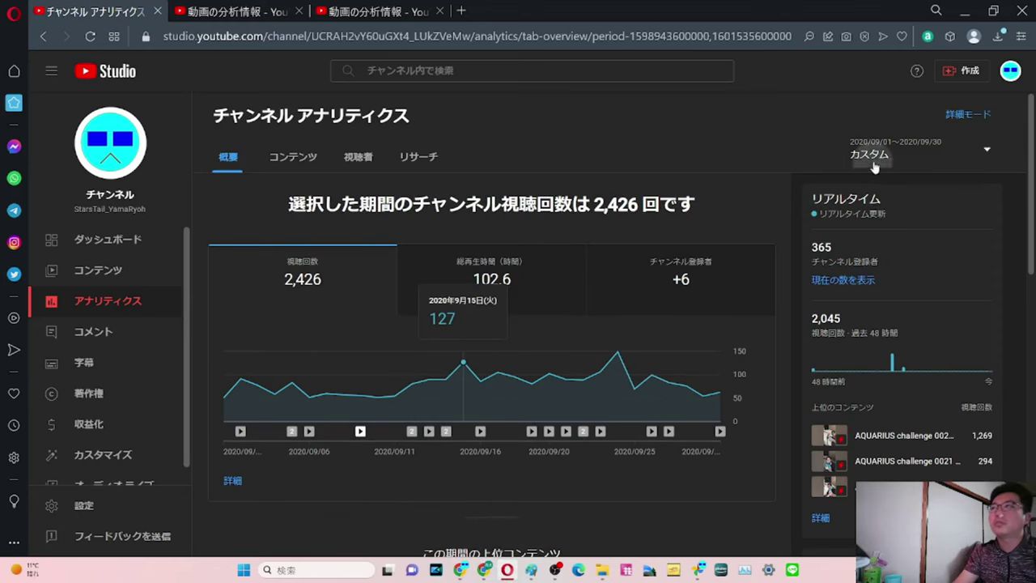
{"action": "left_click", "coordinate": [875, 159]}
{"action": "left_click", "coordinate": [882, 368]}
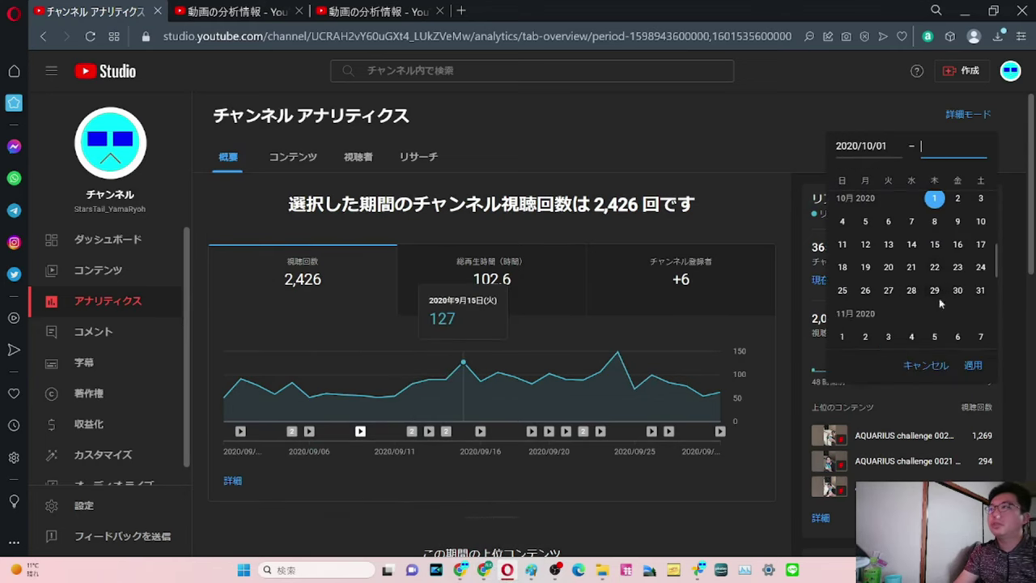
{"action": "left_click", "coordinate": [981, 302]}
{"action": "left_click", "coordinate": [973, 365]}
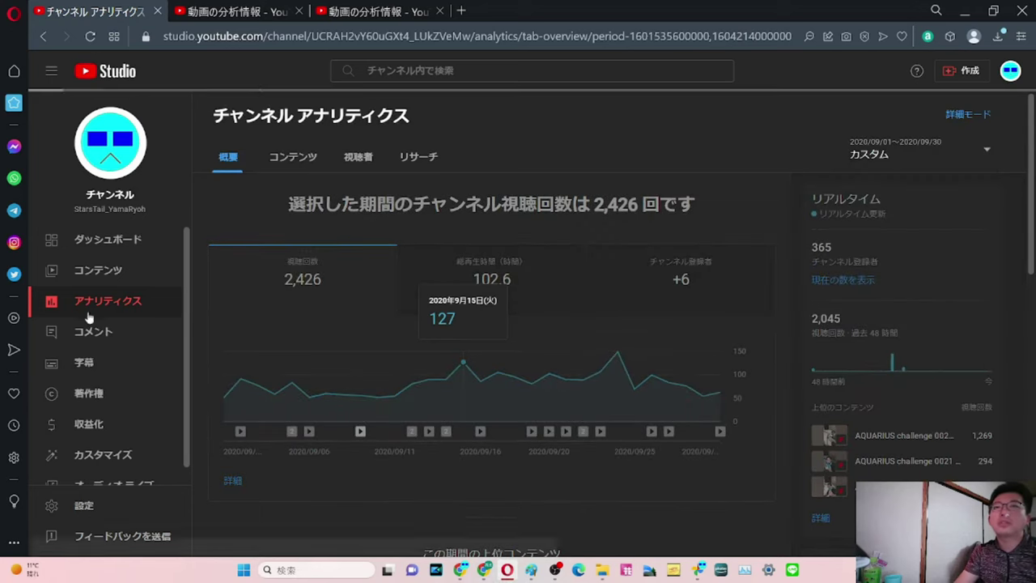
Inspect the videos published in early October 2020 and open the analytics of the 2020/10/10 video ST036'14 in a new tab
{"action": "scroll", "coordinate": [234, 372], "scroll_direction": "down", "scroll_amount": 1}
{"action": "mouse_move", "coordinate": [241, 362]}
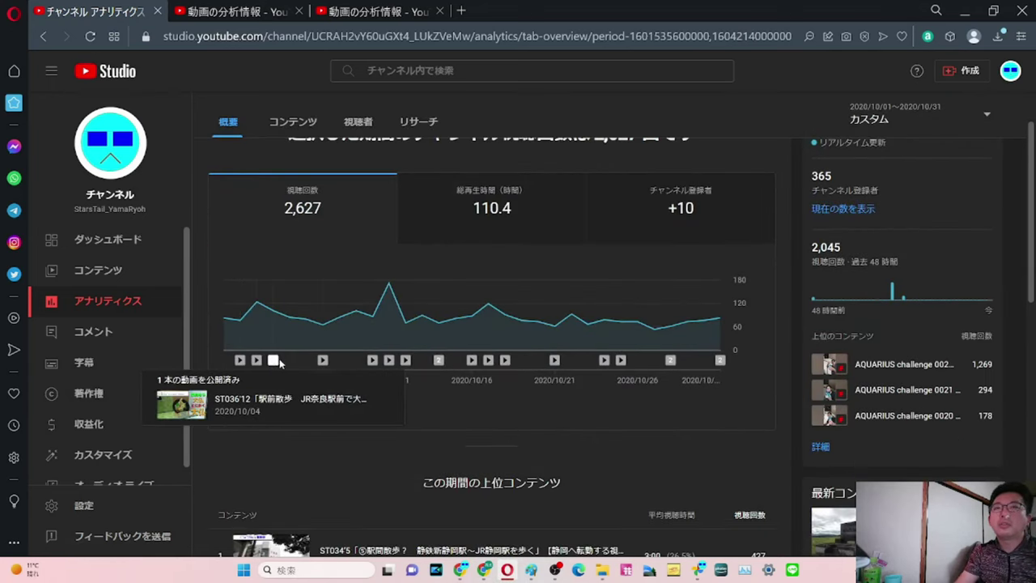
{"action": "mouse_move", "coordinate": [321, 361]}
{"action": "mouse_move", "coordinate": [372, 361]}
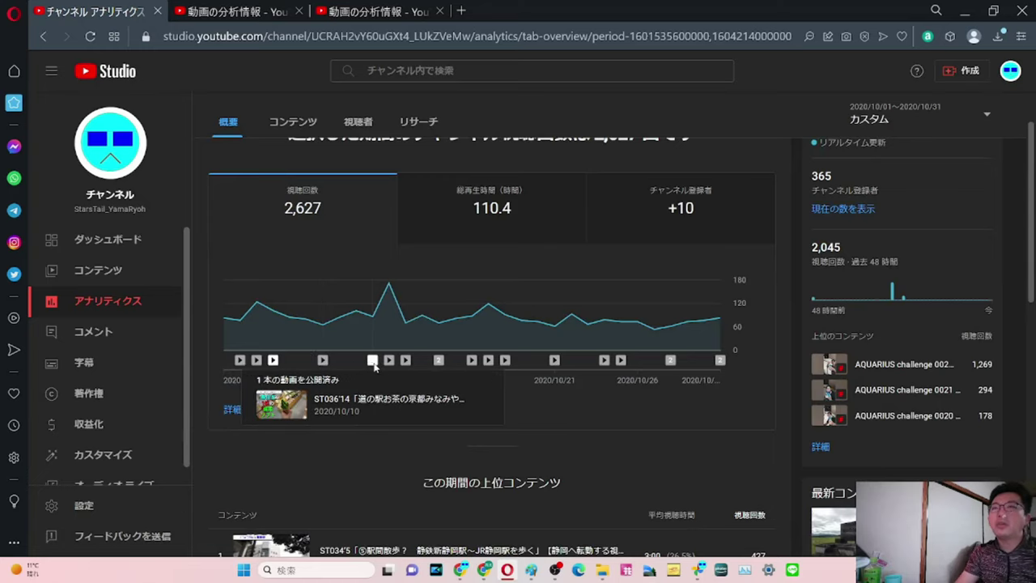
{"action": "left_click", "coordinate": [357, 400]}
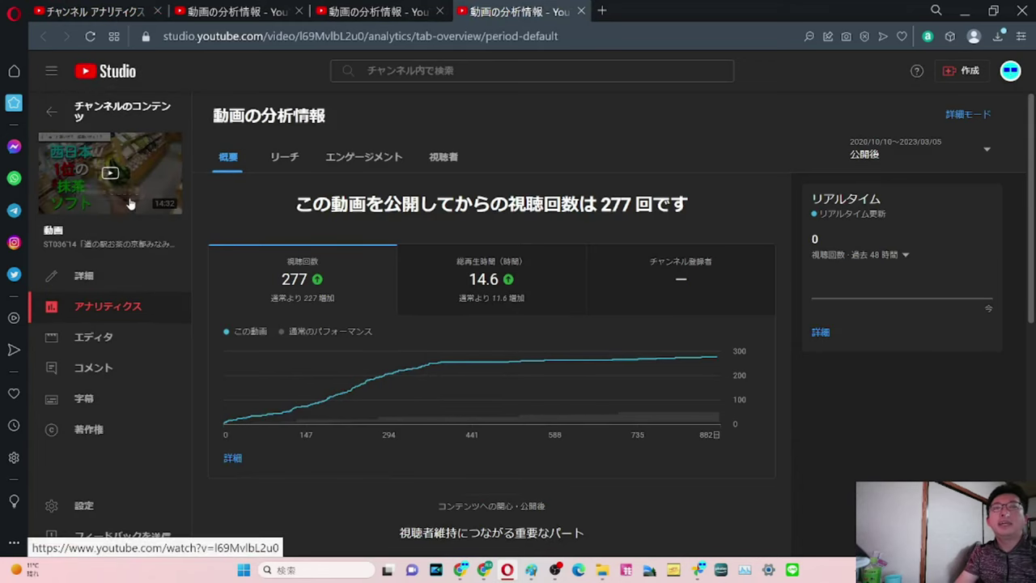
Return to the channel analytics and open the analytics of the 2020/10/17 video ST039'2 in a new tab
{"action": "left_click", "coordinate": [123, 10]}
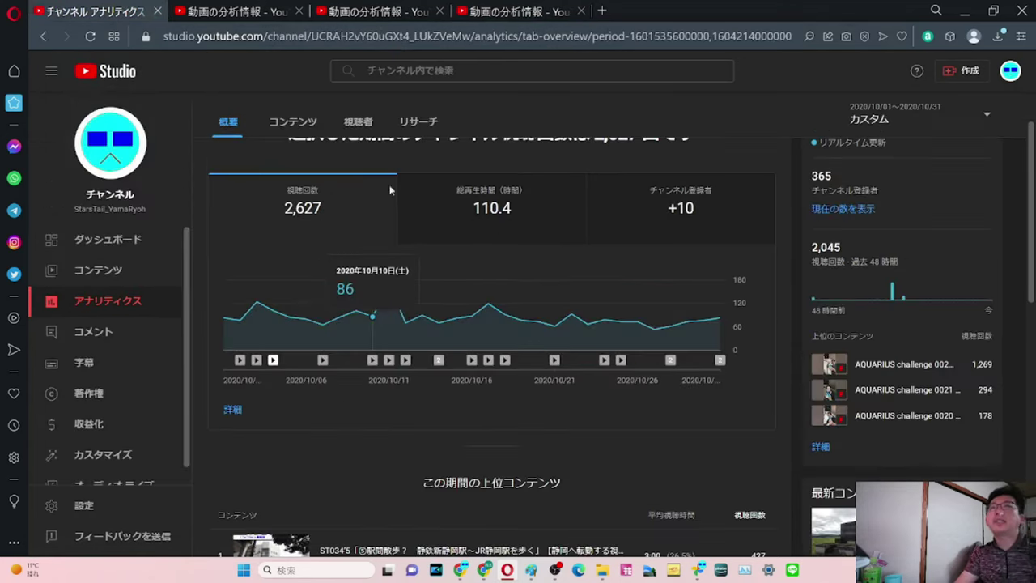
{"action": "mouse_move", "coordinate": [390, 365]}
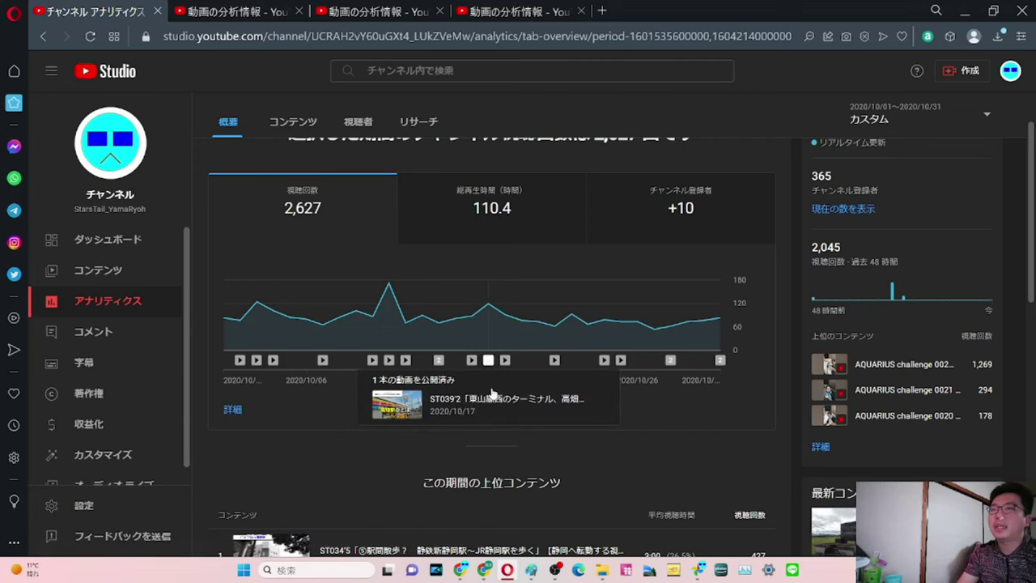
{"action": "left_click", "coordinate": [491, 397]}
{"action": "left_click", "coordinate": [656, 7]}
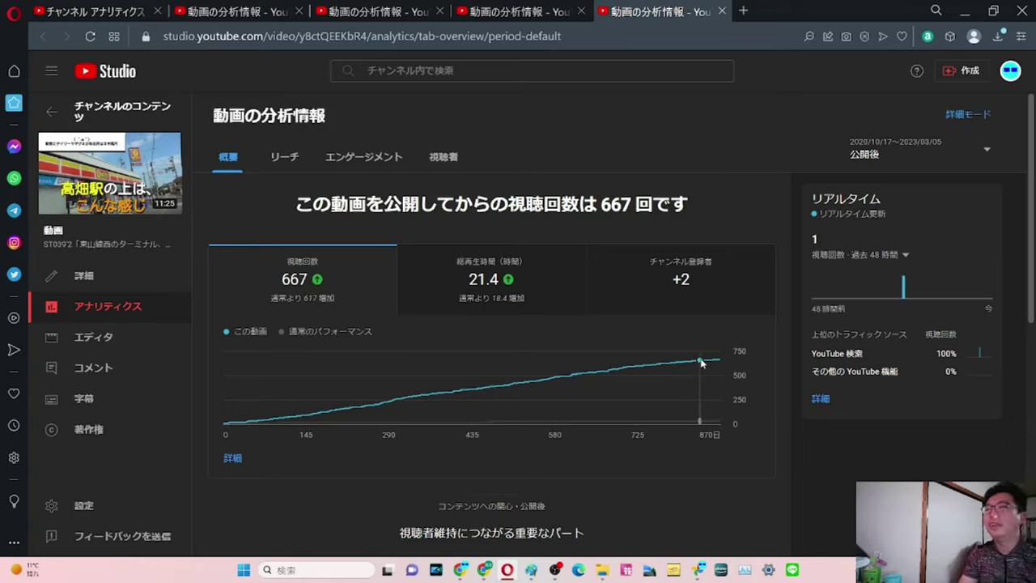
Examine the ST039'2 video's subscriber graph and its cumulative views graph
{"action": "left_click", "coordinate": [661, 296]}
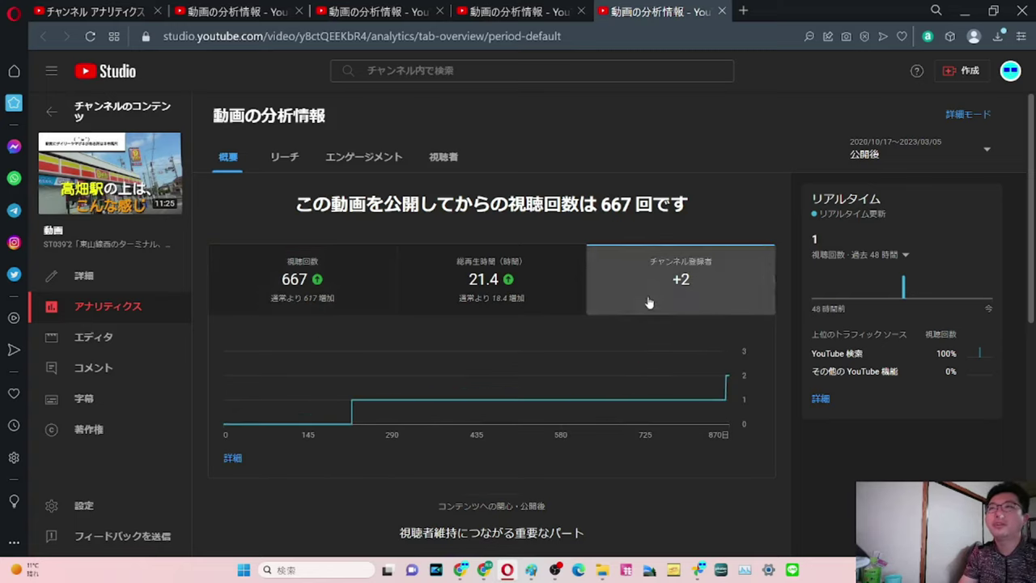
{"action": "mouse_move", "coordinate": [729, 390]}
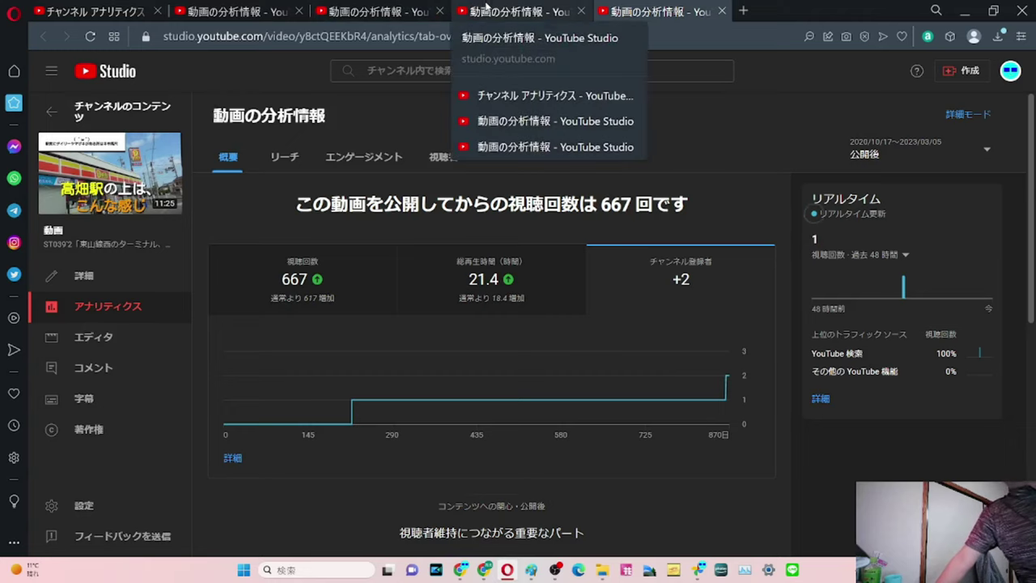
{"action": "left_click", "coordinate": [347, 296]}
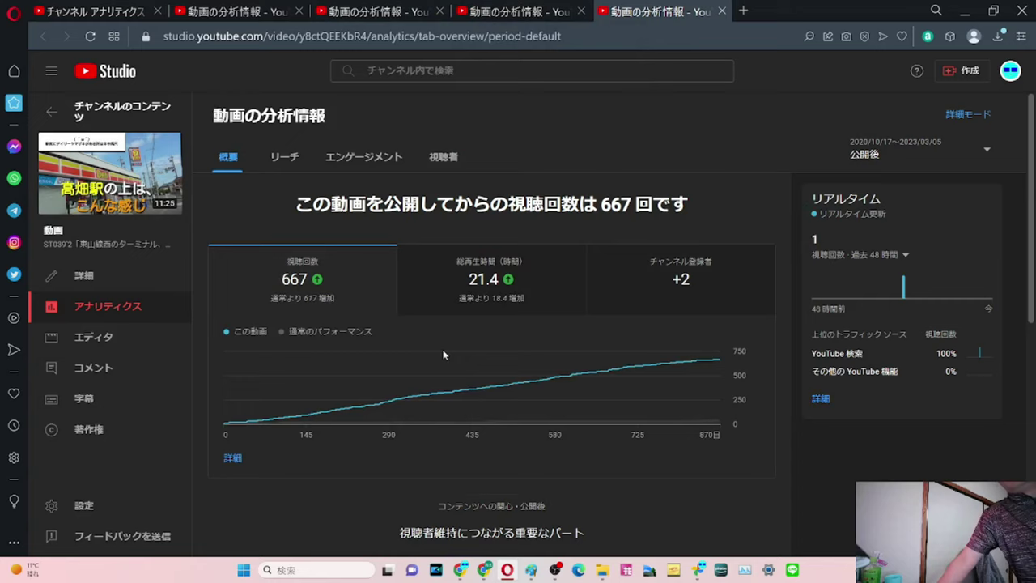
{"action": "mouse_move", "coordinate": [386, 409]}
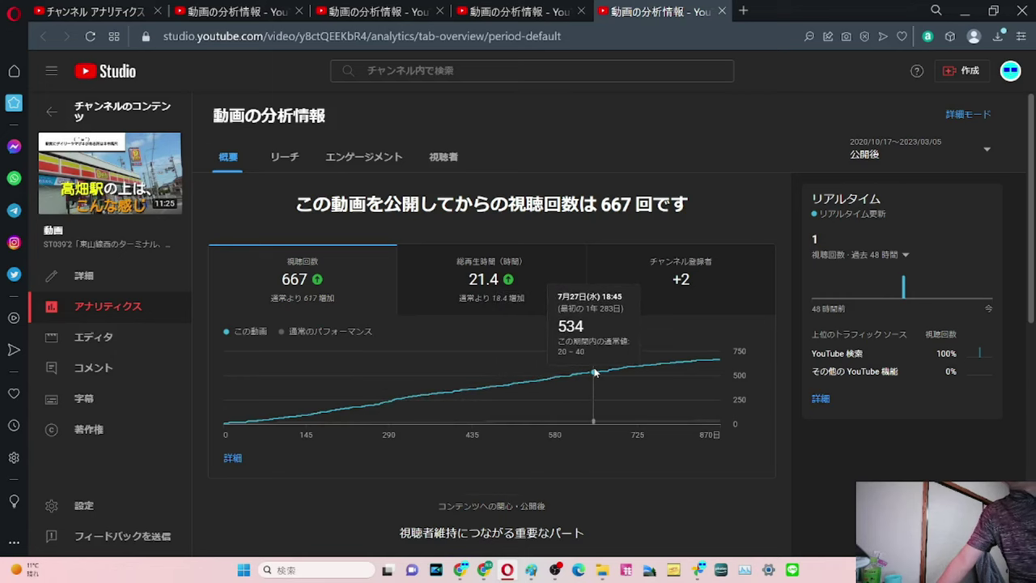
Look over the ST039'2 video's audience retention section and recheck points on its views graph
{"action": "scroll", "coordinate": [599, 369], "scroll_direction": "down", "scroll_amount": 1}
{"action": "scroll", "coordinate": [599, 369], "scroll_direction": "down", "scroll_amount": 4}
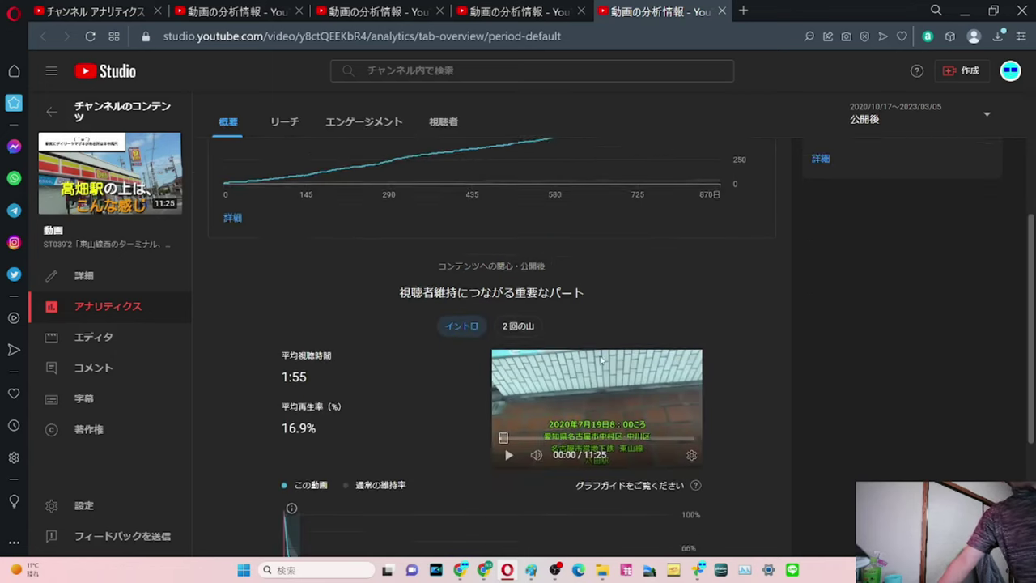
{"action": "scroll", "coordinate": [456, 339], "scroll_direction": "down", "scroll_amount": 1}
{"action": "scroll", "coordinate": [456, 339], "scroll_direction": "up", "scroll_amount": 6}
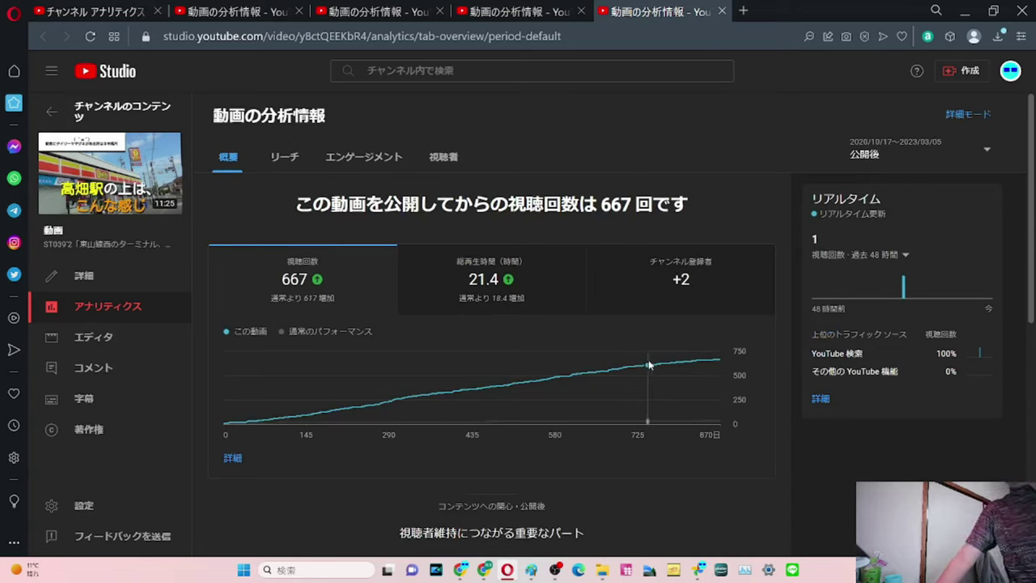
{"action": "mouse_move", "coordinate": [612, 372]}
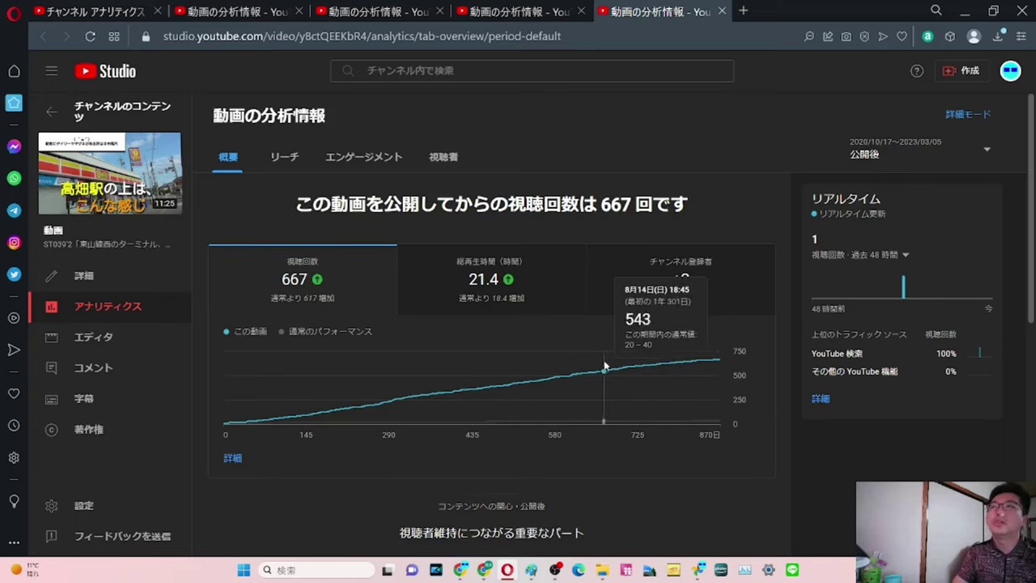
Show the ST039'2 video's subscriber graph again and return to the channel analytics to view October 2020's top content
{"action": "left_click", "coordinate": [649, 290]}
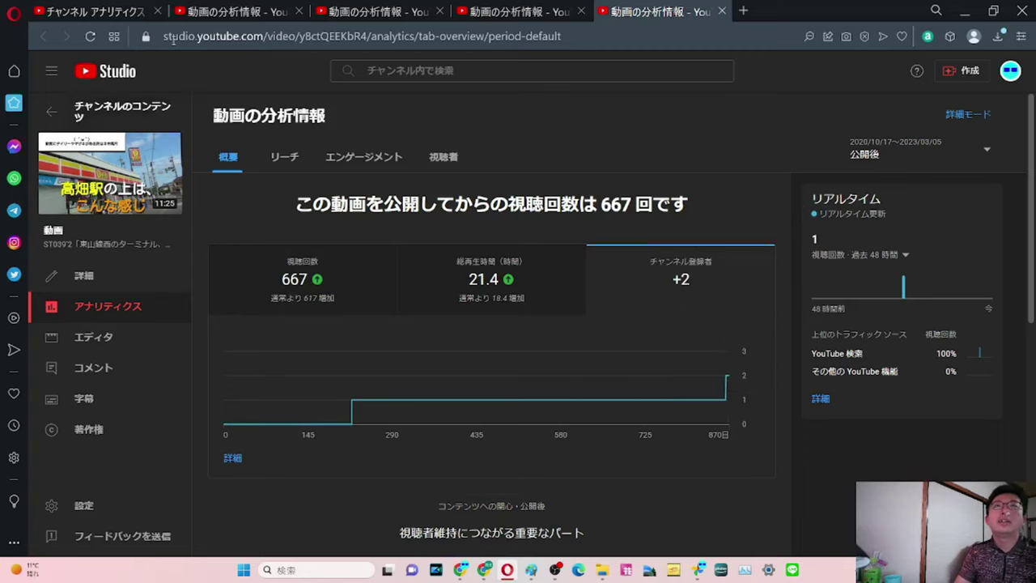
{"action": "left_click", "coordinate": [70, 4]}
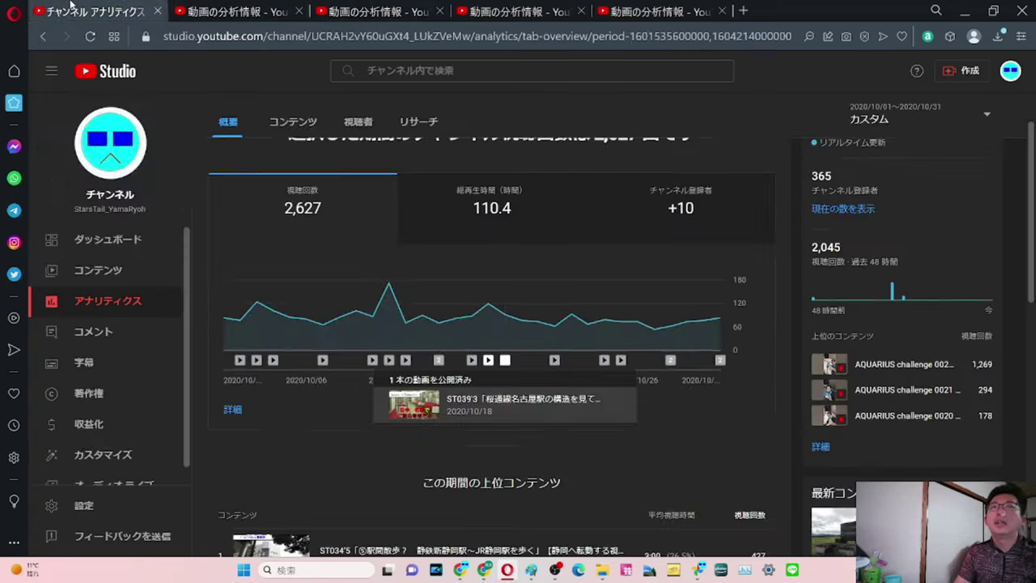
{"action": "scroll", "coordinate": [684, 361], "scroll_direction": "down", "scroll_amount": 2}
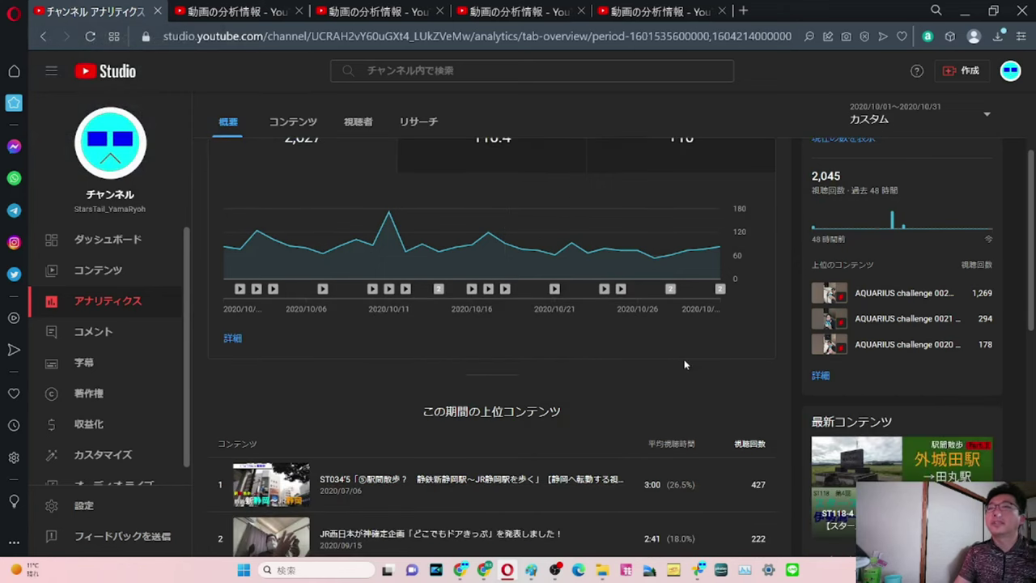
Look through October 2020's top content and open the analytics of the first-ranked ST034'5 video in a new tab
{"action": "scroll", "coordinate": [684, 364], "scroll_direction": "down", "scroll_amount": 4}
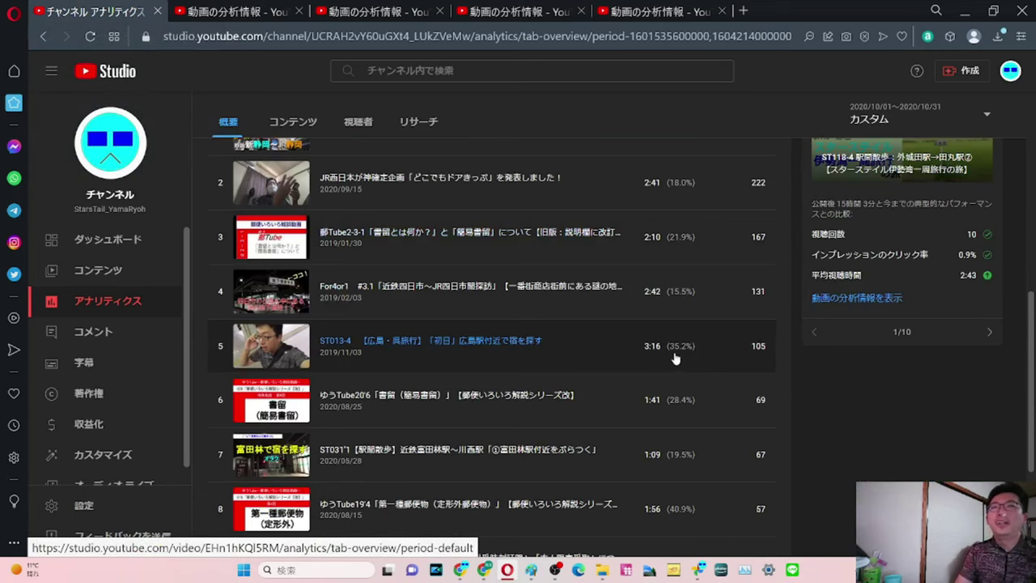
{"action": "scroll", "coordinate": [668, 360], "scroll_direction": "up", "scroll_amount": 2}
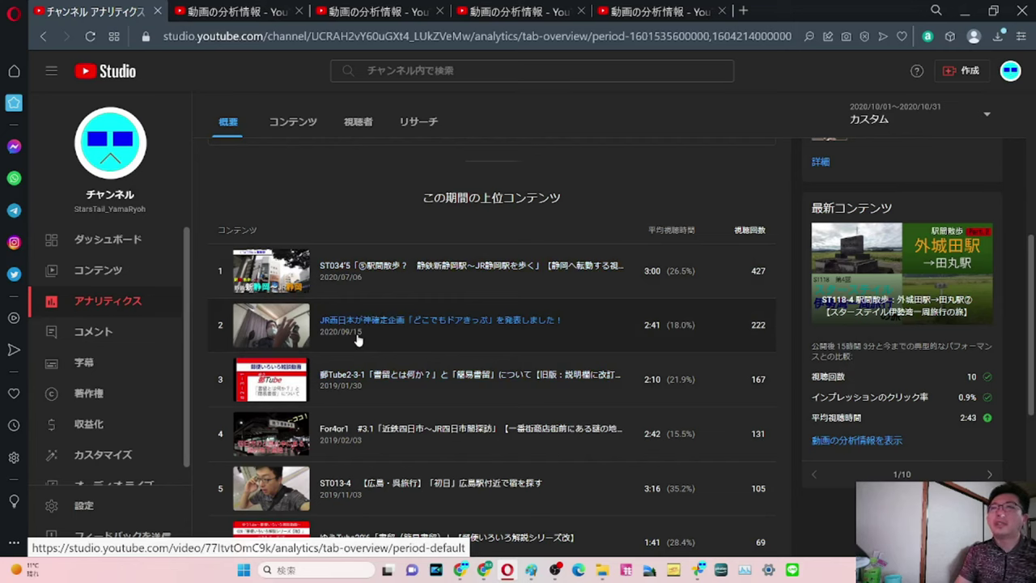
{"action": "middle_click", "coordinate": [403, 271]}
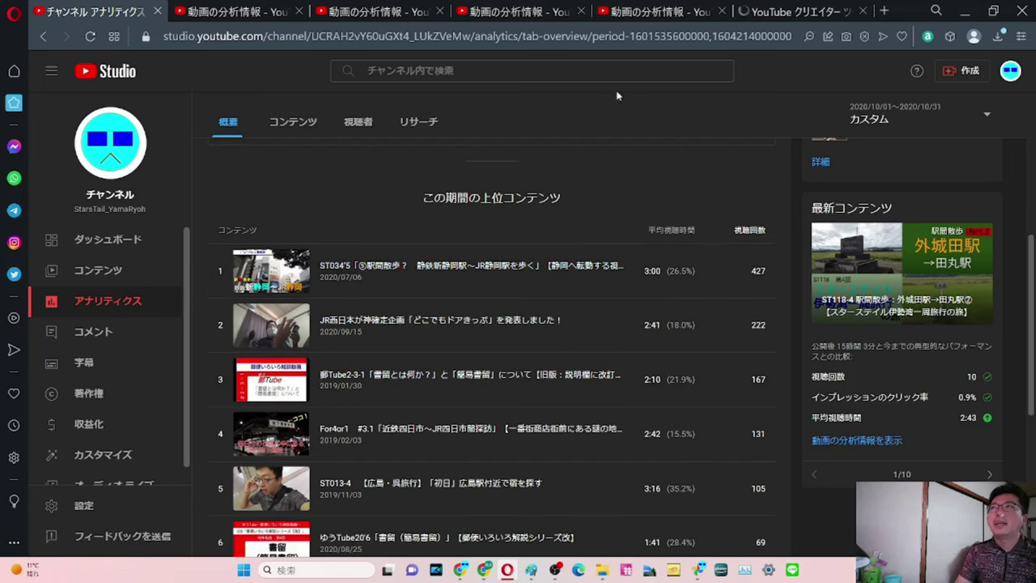
{"action": "left_click", "coordinate": [786, 10]}
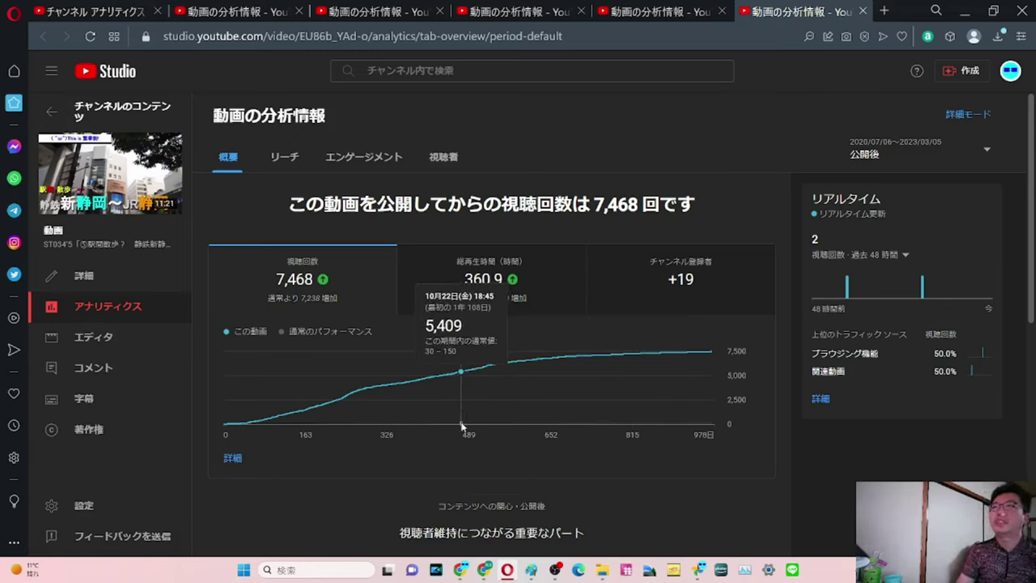
Examine the ST034'5 video's subscriber and watch-time graphs and check points on its cumulative views graph
{"action": "left_click", "coordinate": [615, 304]}
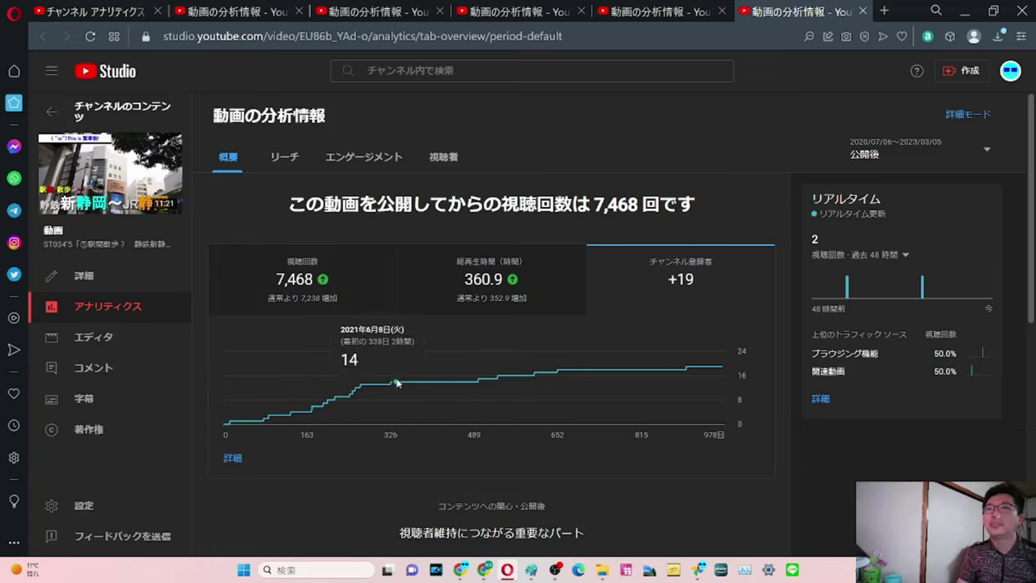
{"action": "left_click", "coordinate": [433, 297]}
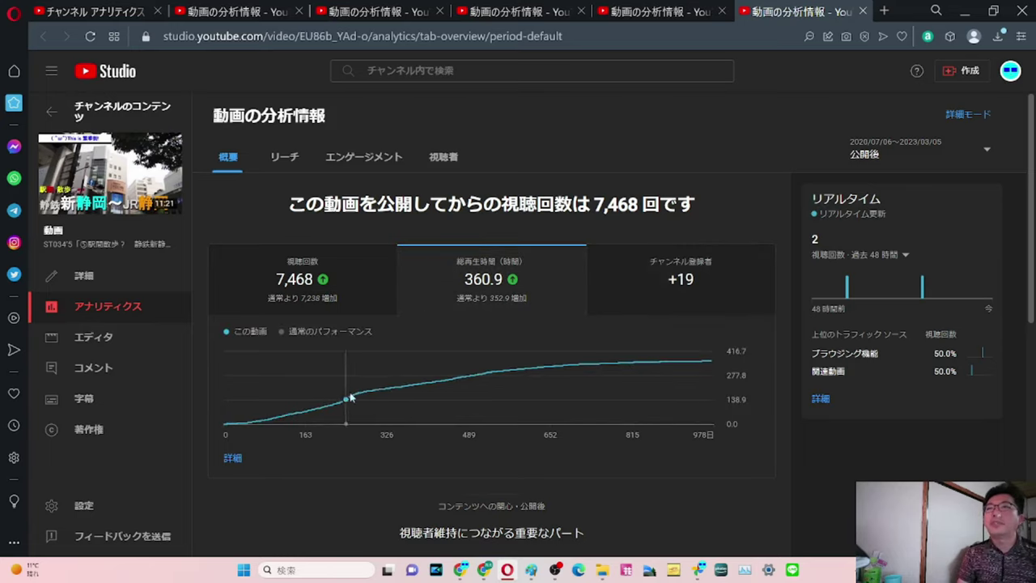
{"action": "left_click", "coordinate": [308, 274]}
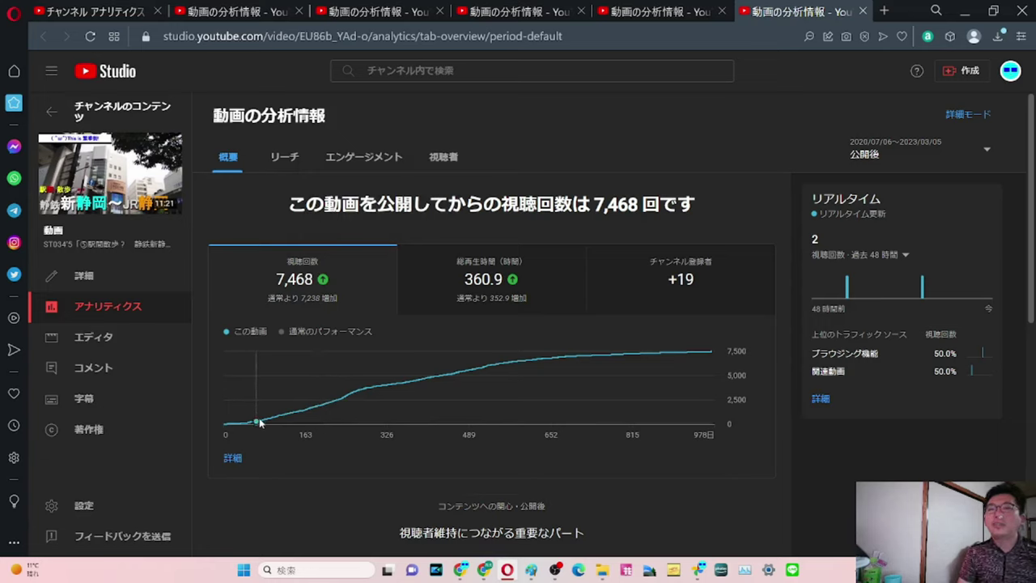
{"action": "mouse_move", "coordinate": [323, 401]}
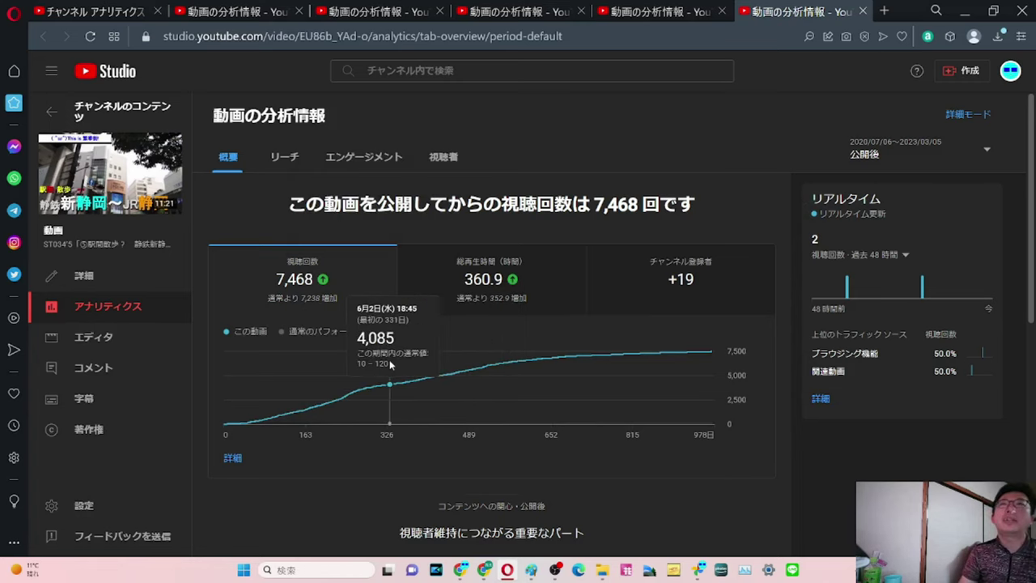
Look over the ST034'5 video's audience retention section and return to its views graph
{"action": "scroll", "coordinate": [397, 381], "scroll_direction": "down", "scroll_amount": 3}
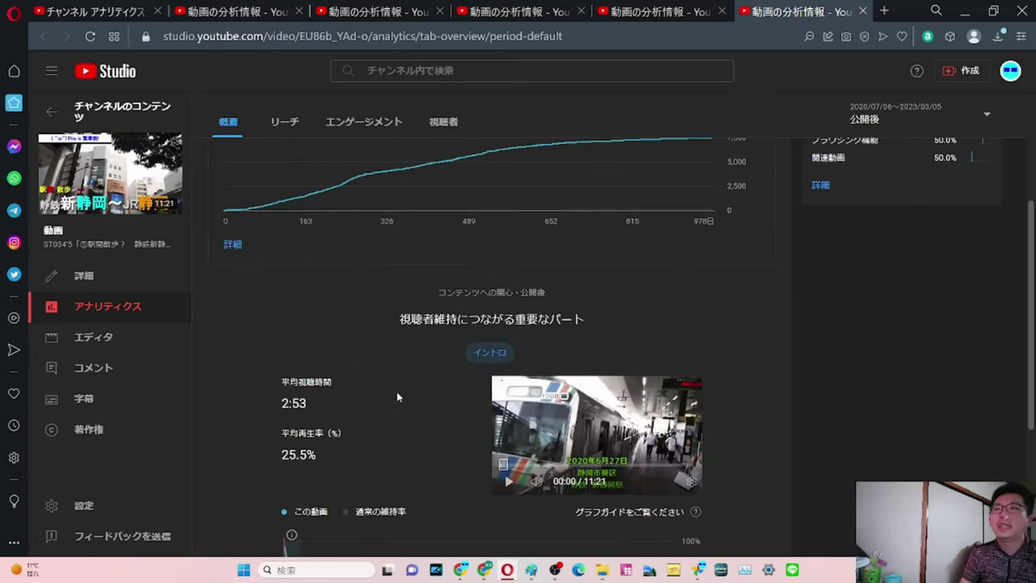
{"action": "scroll", "coordinate": [368, 343], "scroll_direction": "down", "scroll_amount": 2}
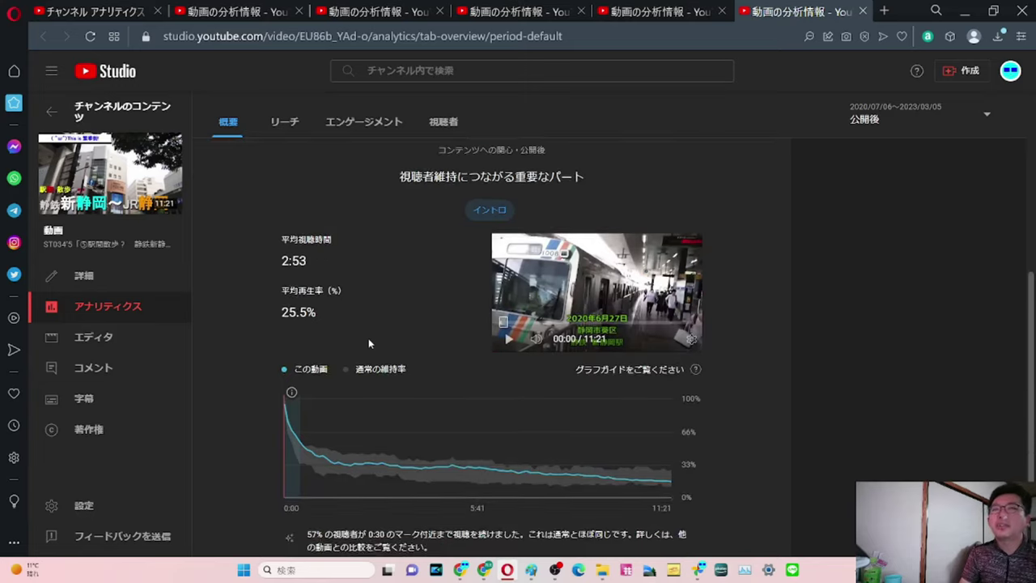
{"action": "scroll", "coordinate": [368, 343], "scroll_direction": "up", "scroll_amount": 4}
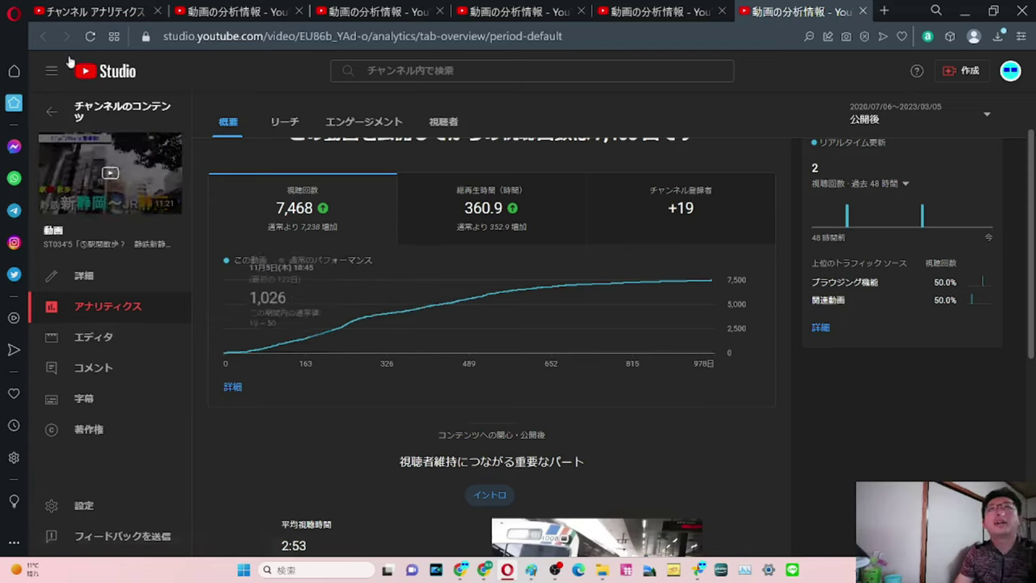
Return to the channel analytics and review October 2020's daily views graph and the leading videos in the top content
{"action": "left_click", "coordinate": [101, 7]}
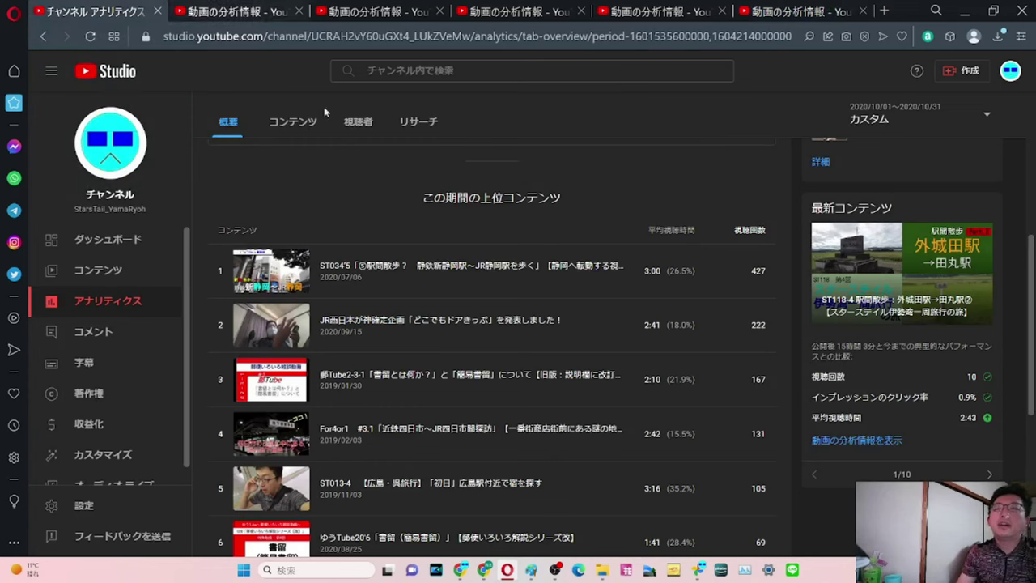
{"action": "scroll", "coordinate": [308, 332], "scroll_direction": "up", "scroll_amount": 2}
{"action": "scroll", "coordinate": [308, 329], "scroll_direction": "up", "scroll_amount": 1}
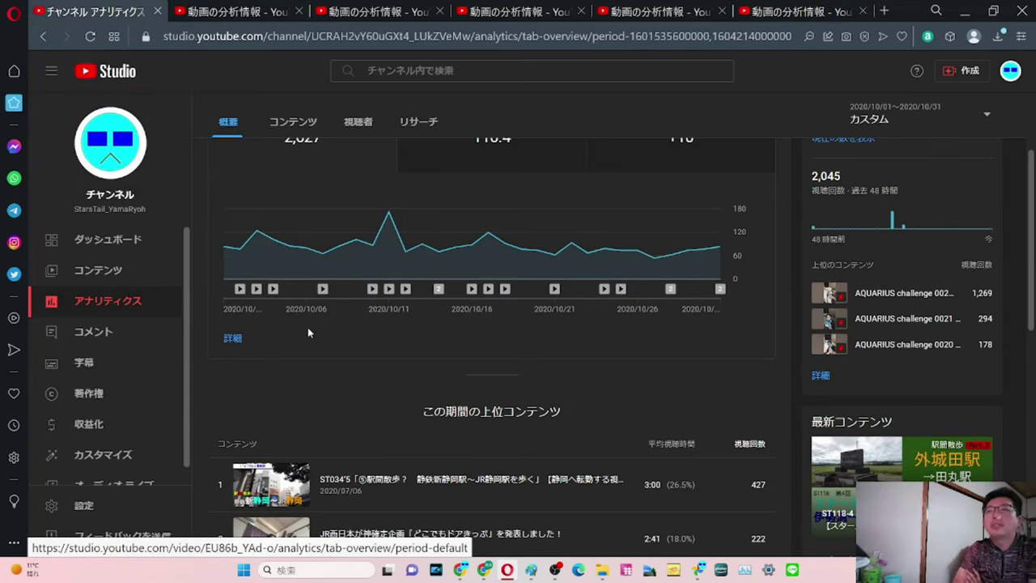
{"action": "scroll", "coordinate": [331, 336], "scroll_direction": "down", "scroll_amount": 3}
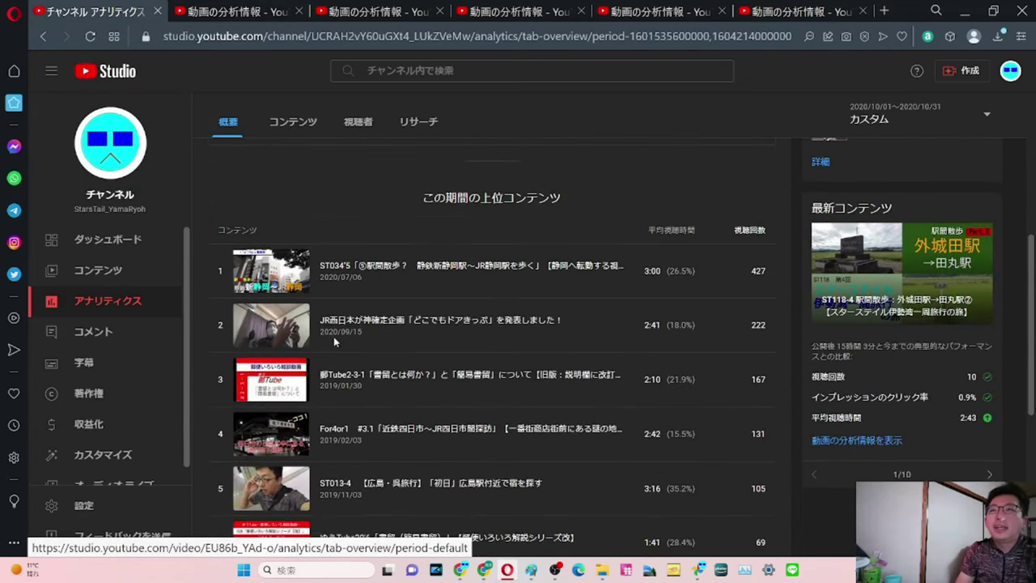
{"action": "scroll", "coordinate": [335, 344], "scroll_direction": "down", "scroll_amount": 1}
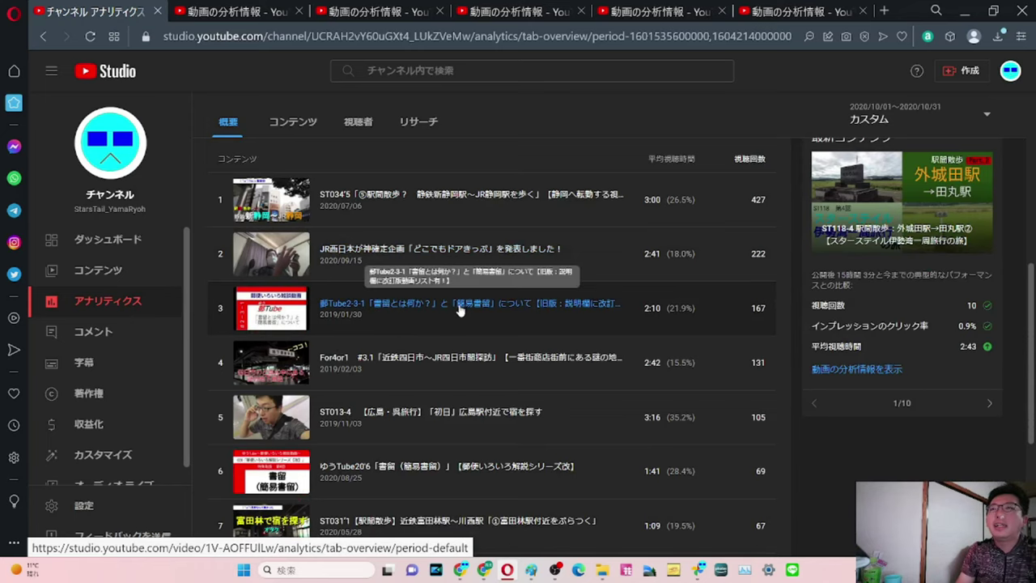
{"action": "scroll", "coordinate": [382, 313], "scroll_direction": "up", "scroll_amount": 1}
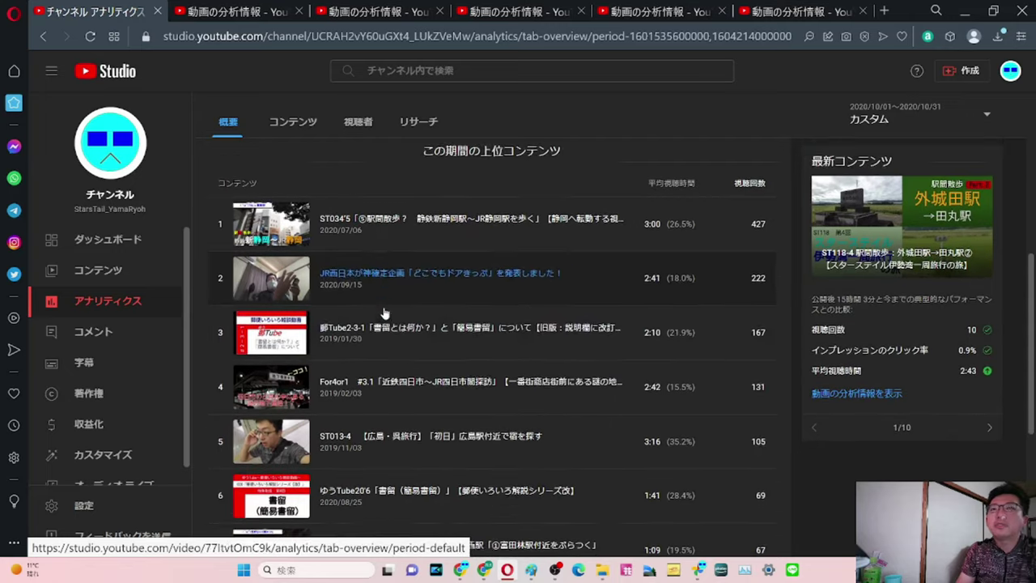
{"action": "scroll", "coordinate": [385, 313], "scroll_direction": "down", "scroll_amount": 1}
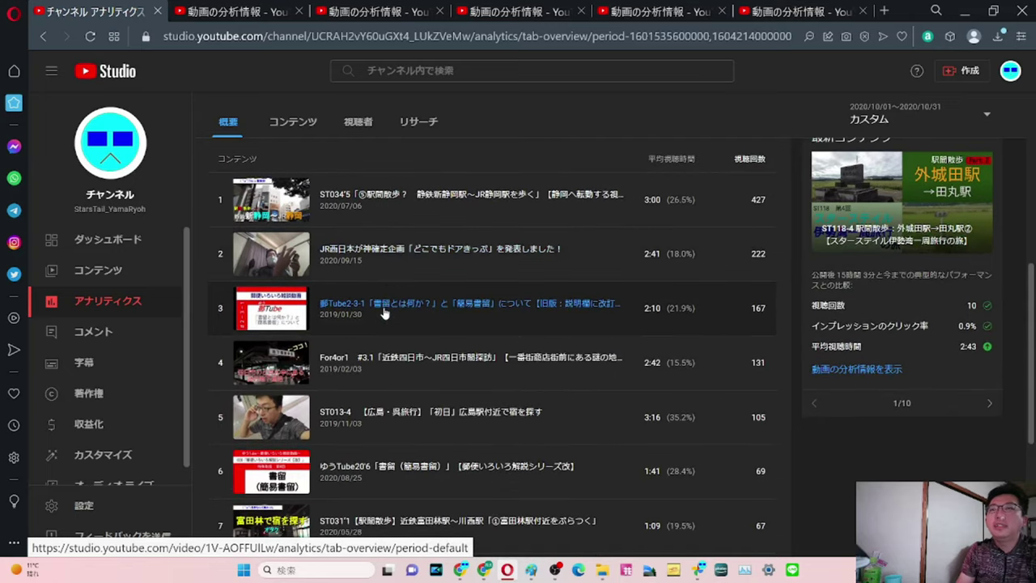
Close all the video analytics tabs and look through October 2020's top content down to the tenth video
{"action": "left_click", "coordinate": [389, 417]}
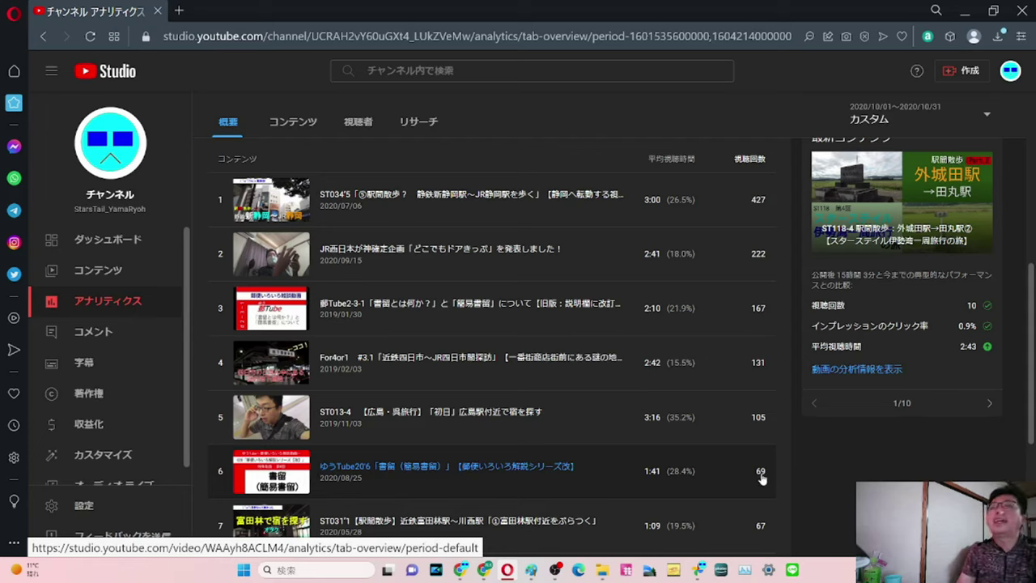
{"action": "scroll", "coordinate": [739, 474], "scroll_direction": "down", "scroll_amount": 2}
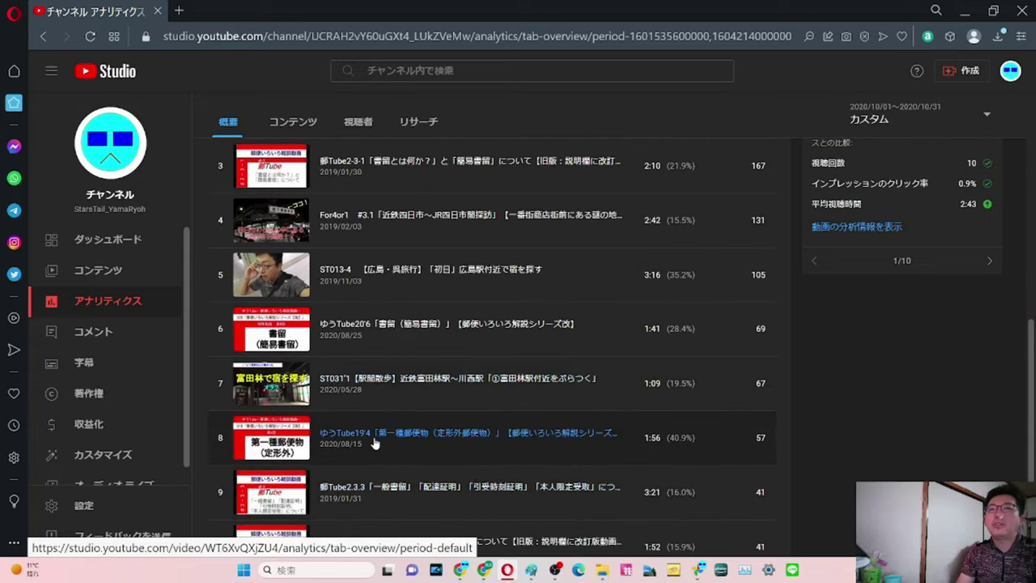
{"action": "scroll", "coordinate": [377, 449], "scroll_direction": "down", "scroll_amount": 1}
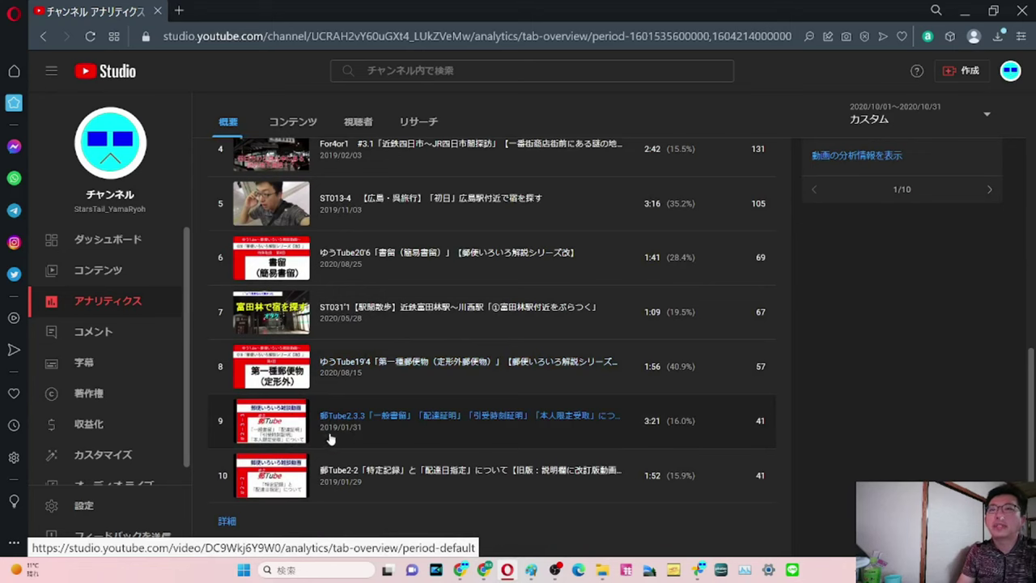
{"action": "scroll", "coordinate": [447, 322], "scroll_direction": "up", "scroll_amount": 2}
{"action": "scroll", "coordinate": [450, 326], "scroll_direction": "up", "scroll_amount": 2}
{"action": "scroll", "coordinate": [449, 335], "scroll_direction": "up", "scroll_amount": 3}
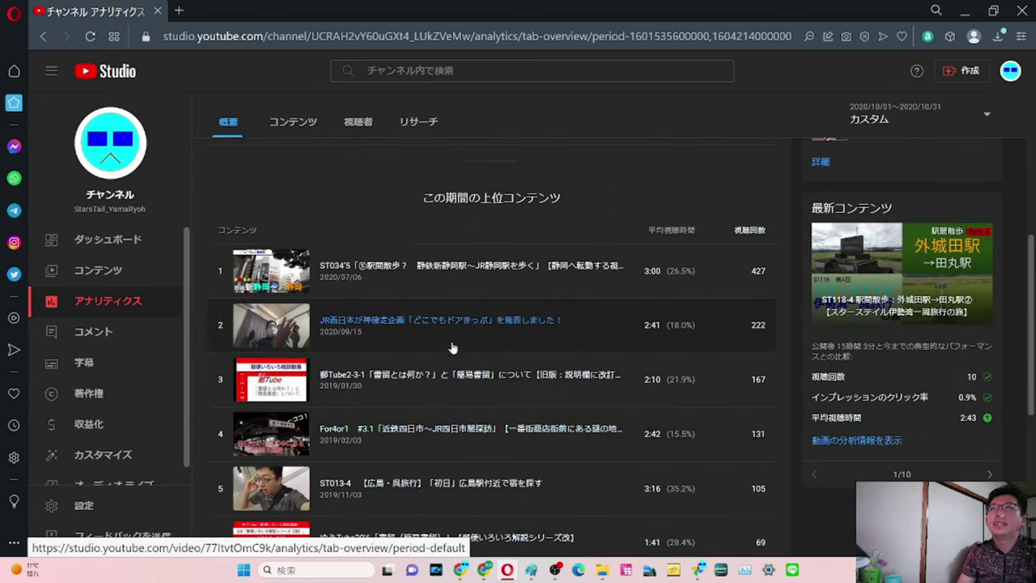
Switch to the Google Sheets data spreadsheet and highlight the 2020/10 row followed by the 2020/11 row
{"action": "left_click", "coordinate": [461, 570]}
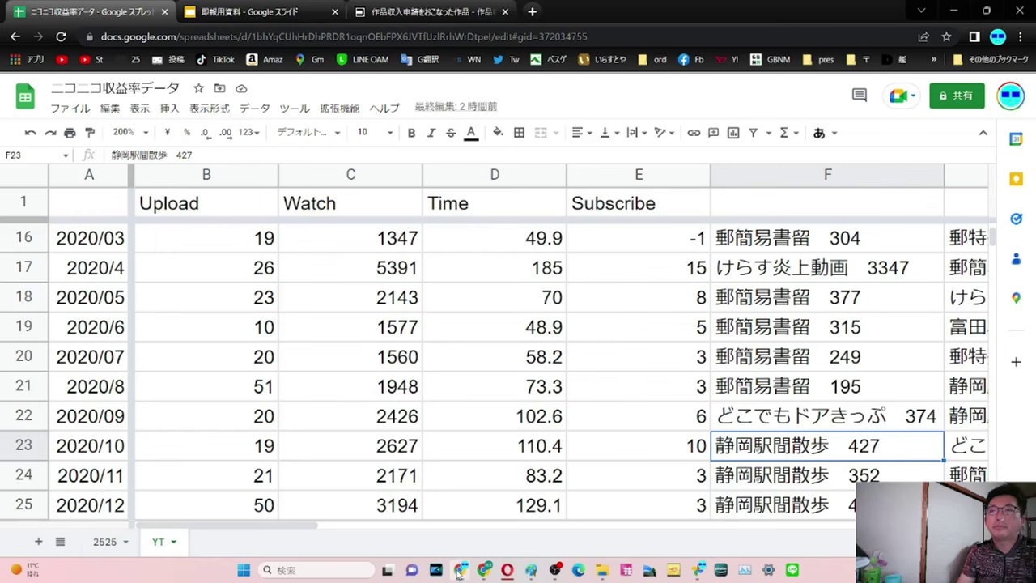
{"action": "left_click", "coordinate": [23, 445]}
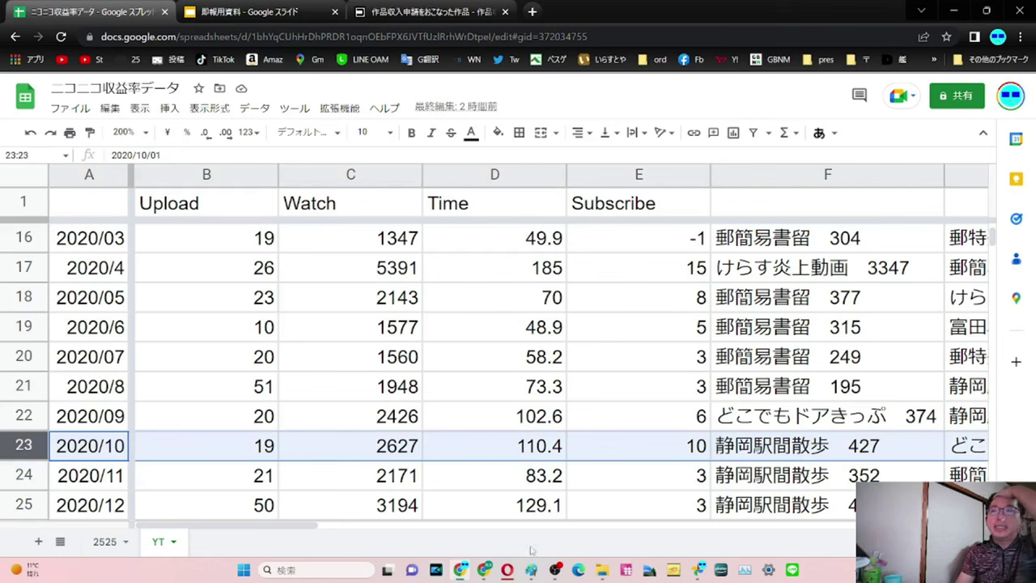
{"action": "left_click_drag", "start_coordinate": [307, 525], "coordinate": [320, 547]}
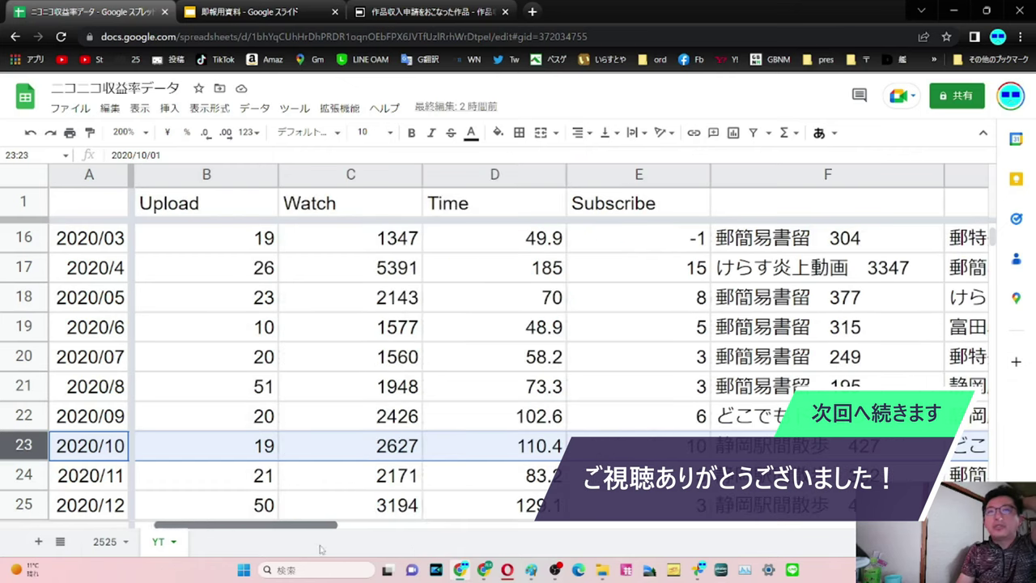
{"action": "left_click", "coordinate": [29, 483]}
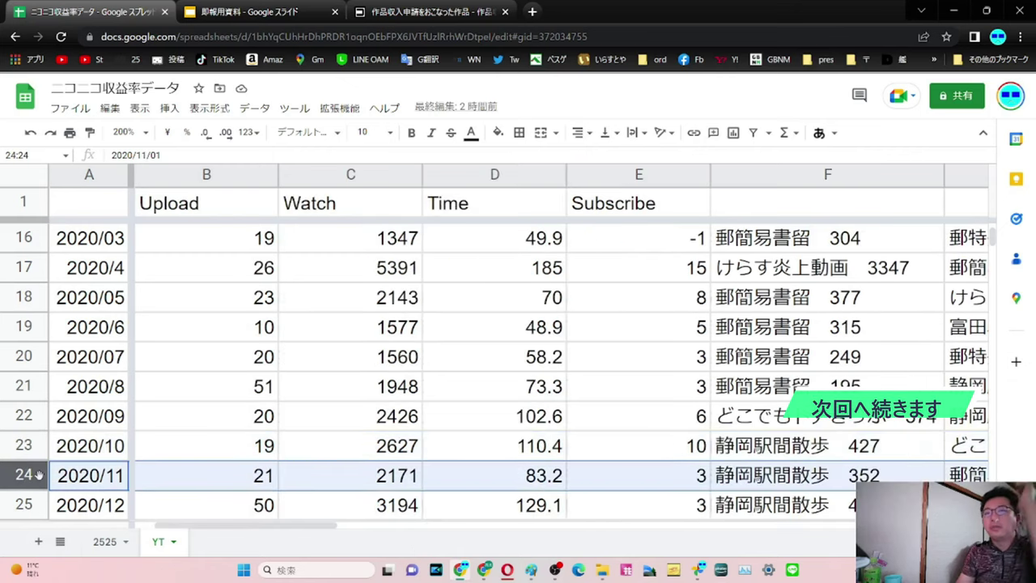